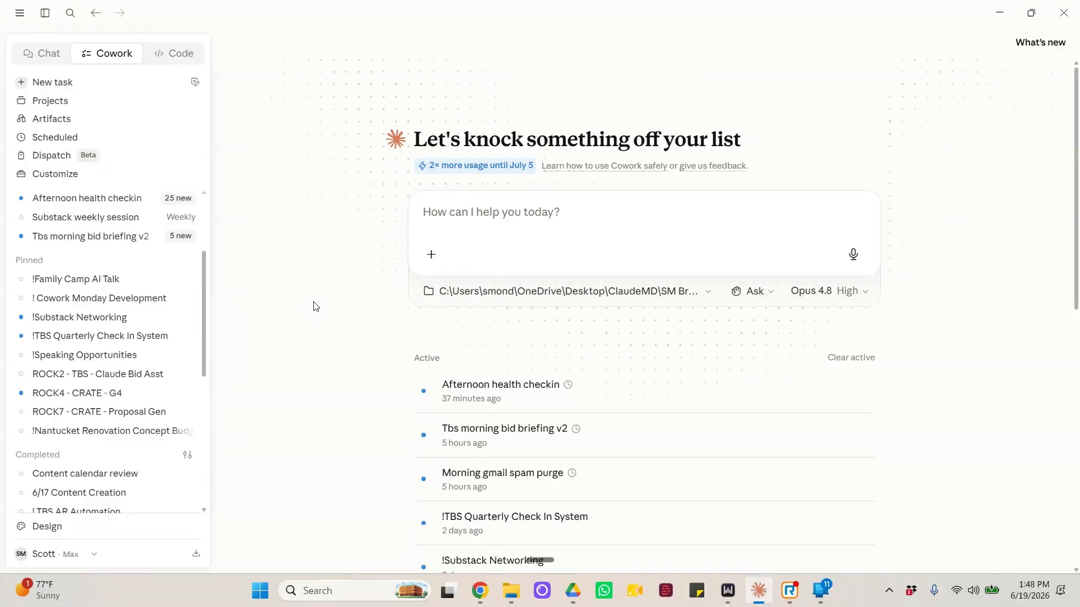
# Open the individual plan options for adjusting the subscription from the account's billing settings
pyautogui.click(48, 562)
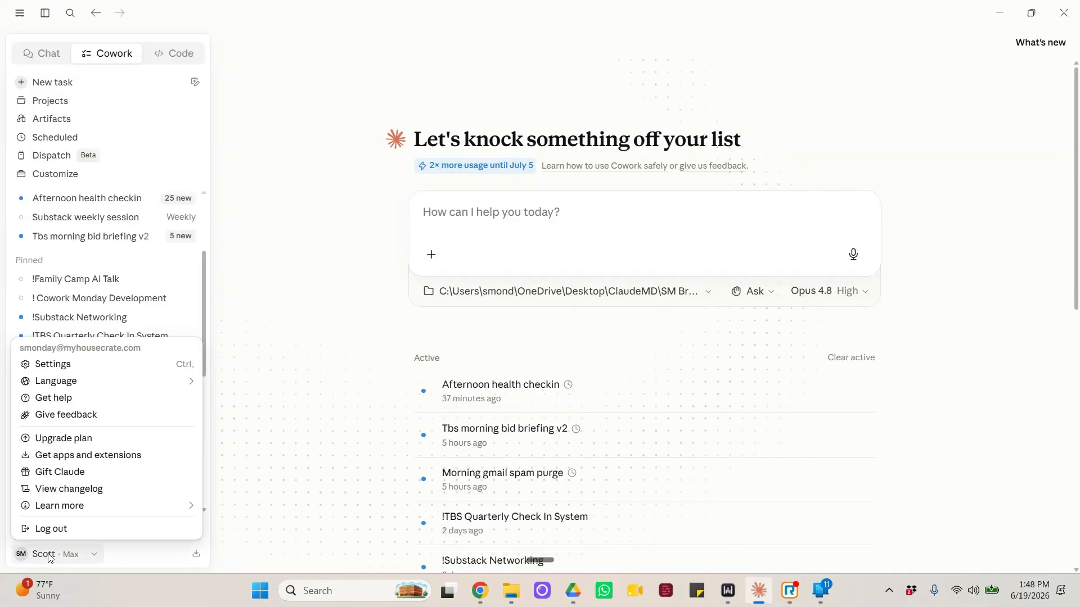
pyautogui.click(71, 365)
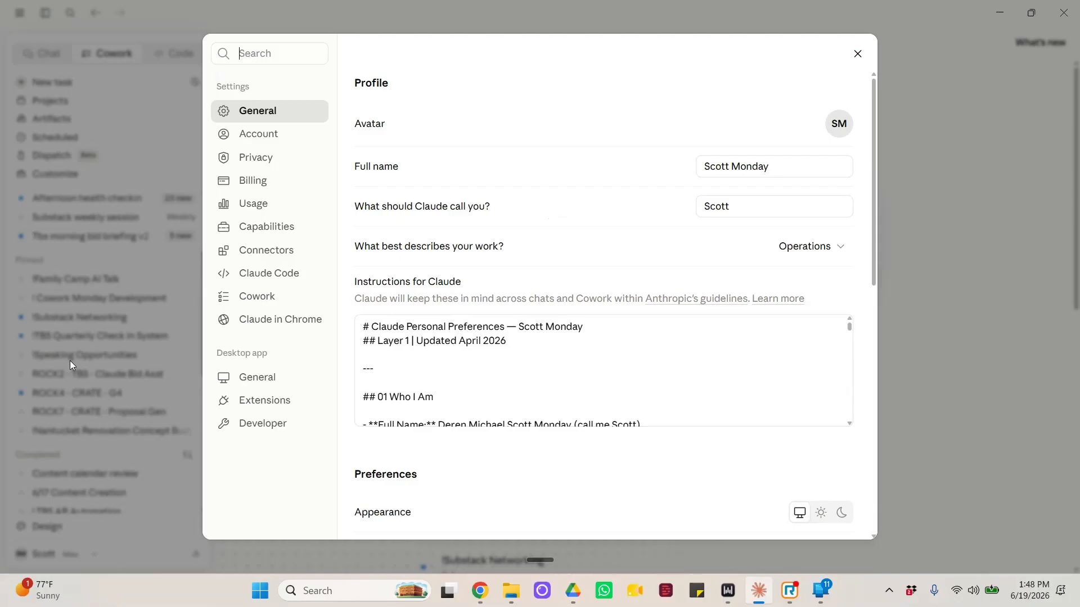
pyautogui.click(276, 187)
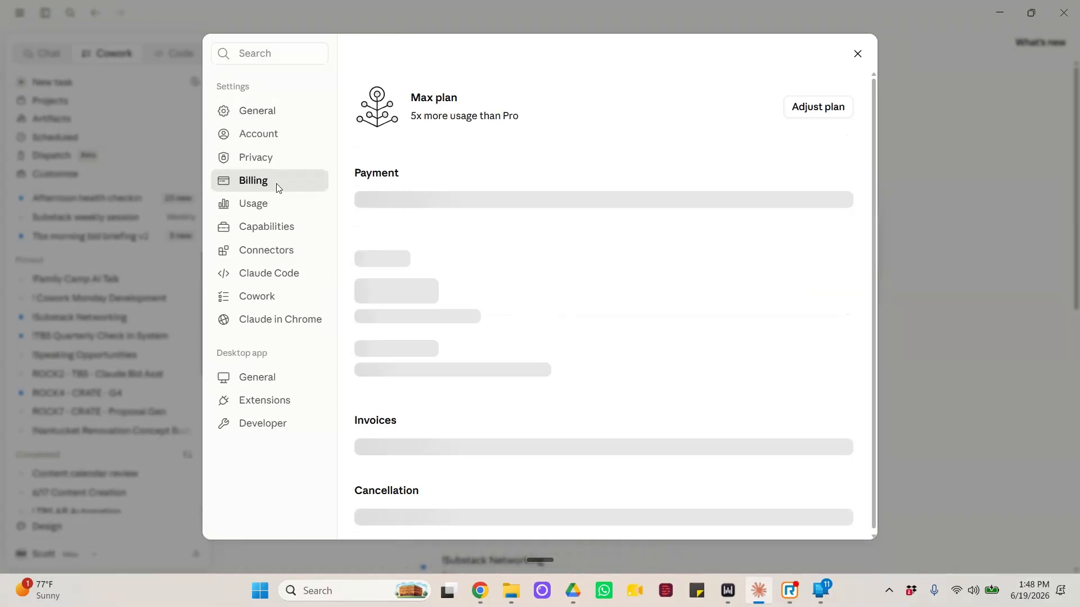
pyautogui.click(805, 112)
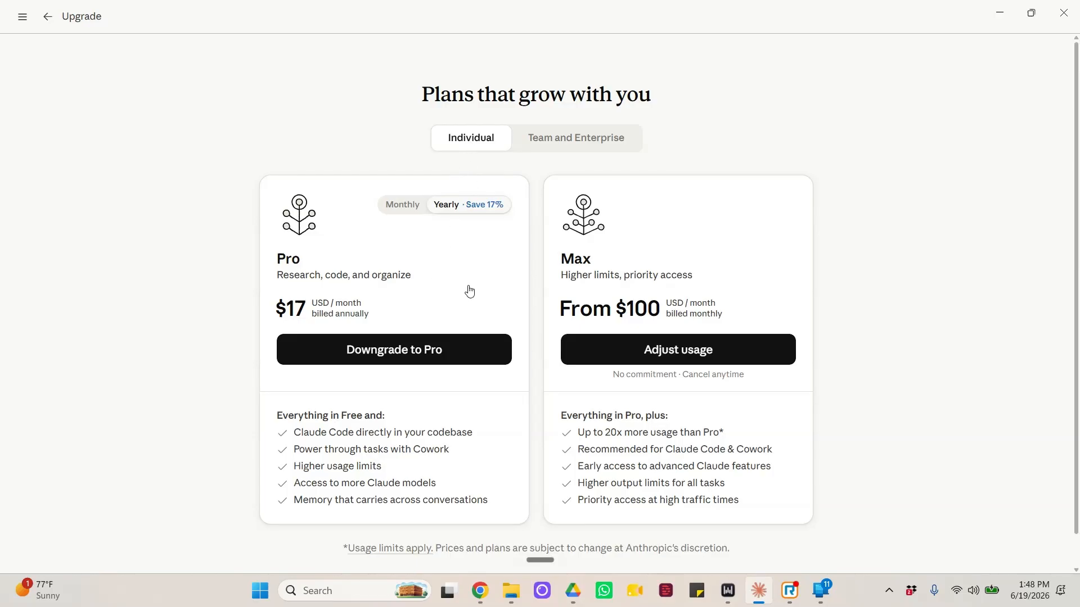
# Review the Team and Enterprise plans' seat prices and features, and return to the Cowork home page
pyautogui.click(551, 140)
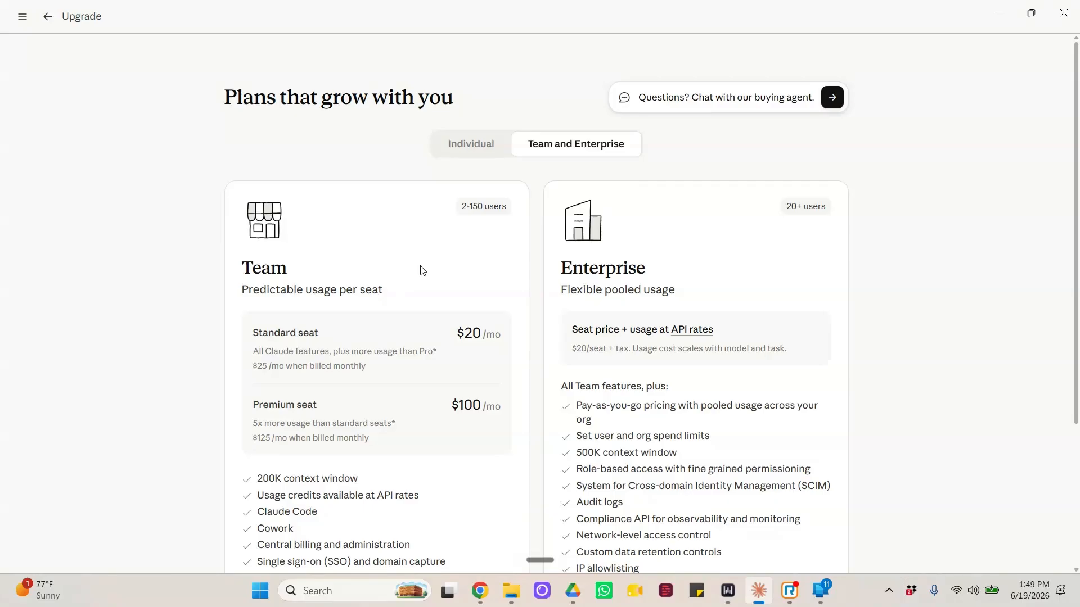
pyautogui.scroll(-2, 406, 317)
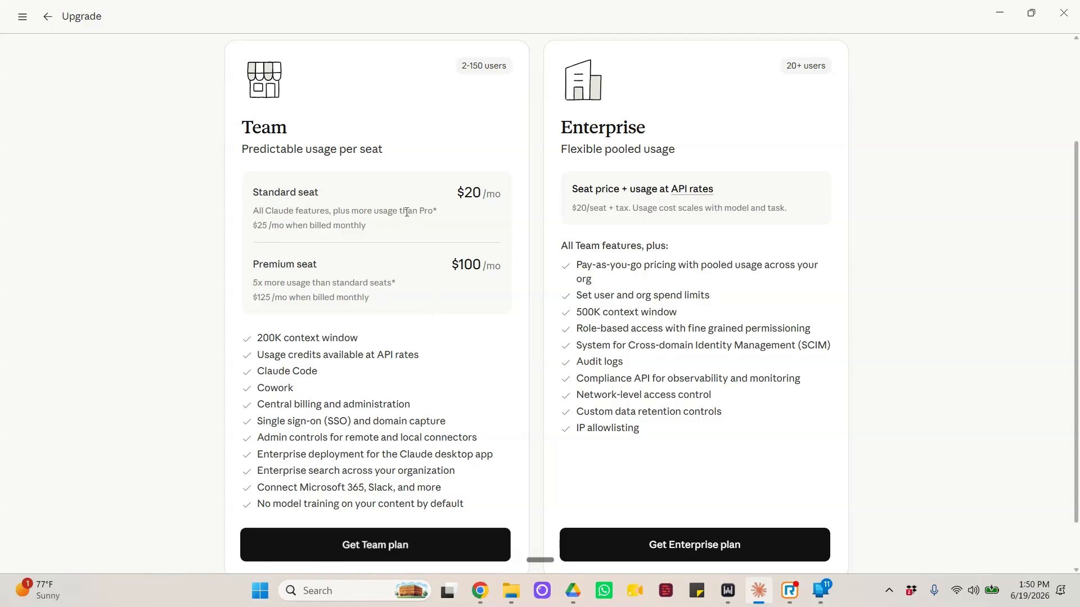
pyautogui.scroll(3, 427, 303)
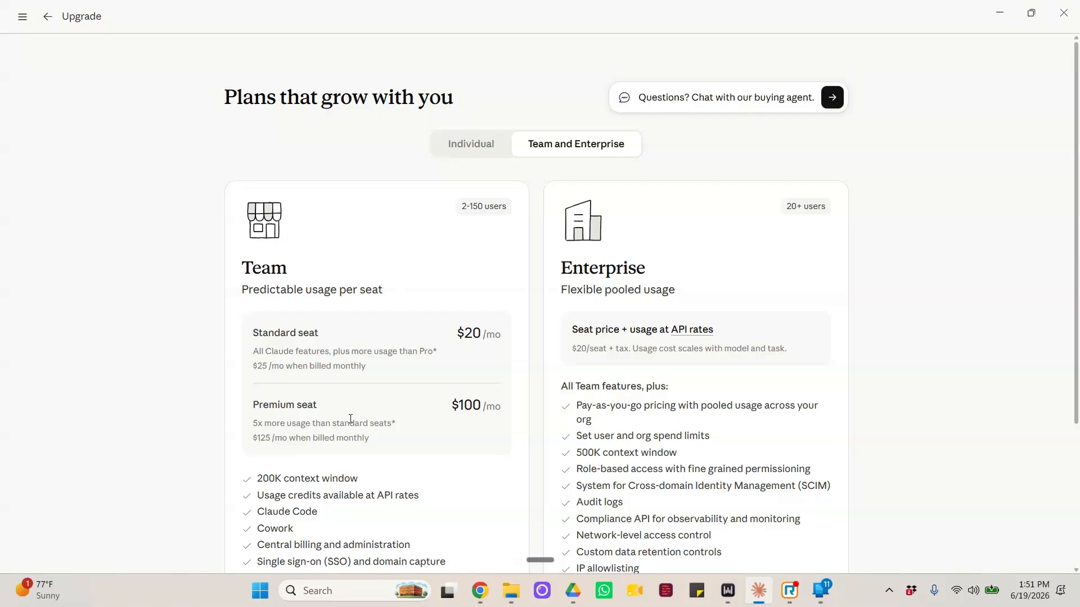
pyautogui.click(48, 17)
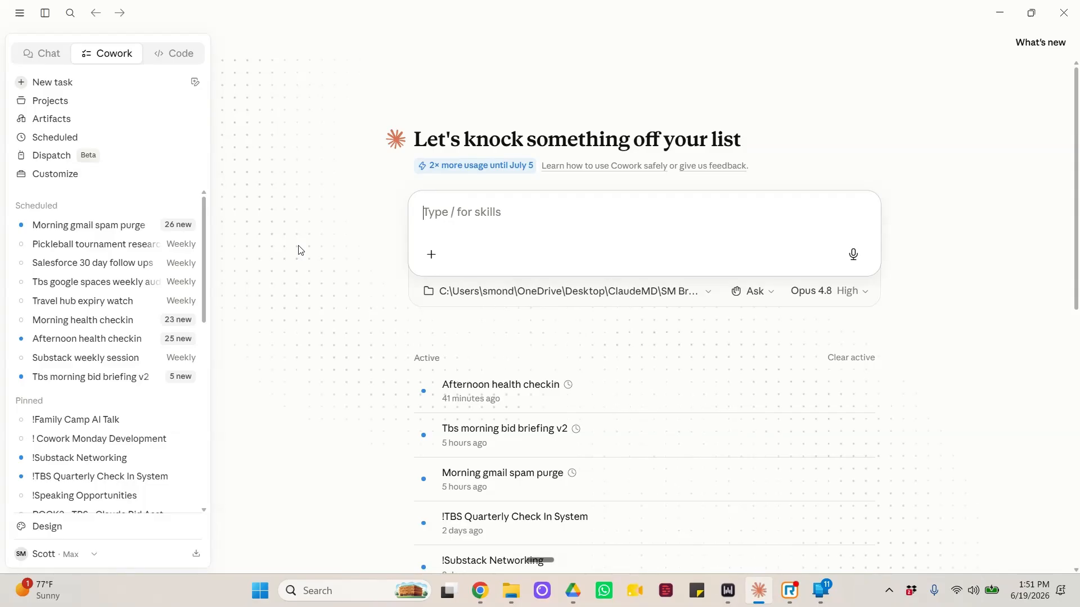
# Open the skills in Cowork's customization area and browse the full Anthropic & Partners plugin directory
pyautogui.click(41, 176)
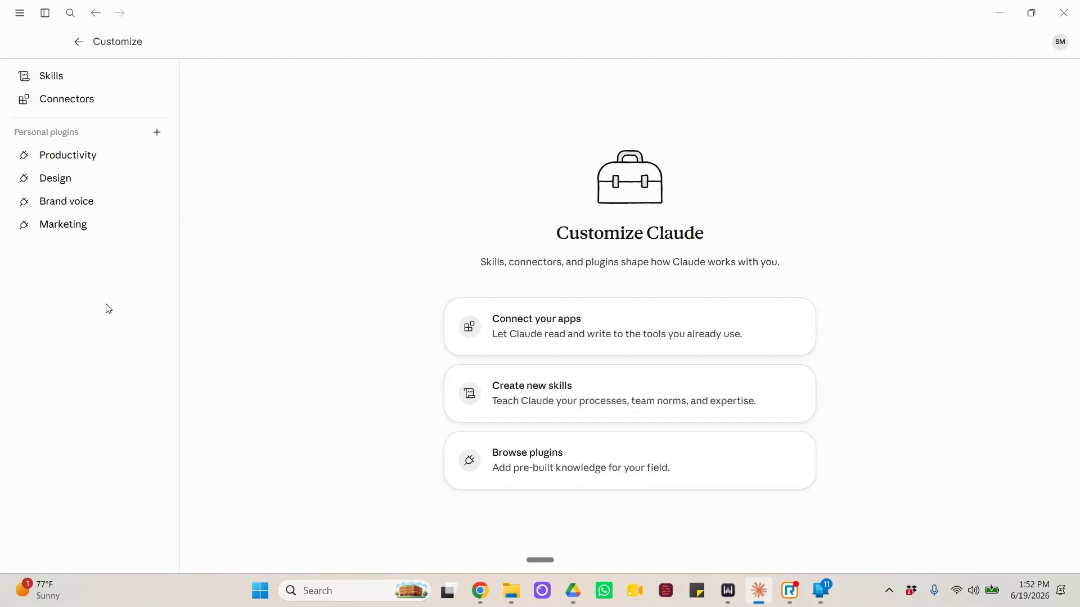
pyautogui.click(137, 74)
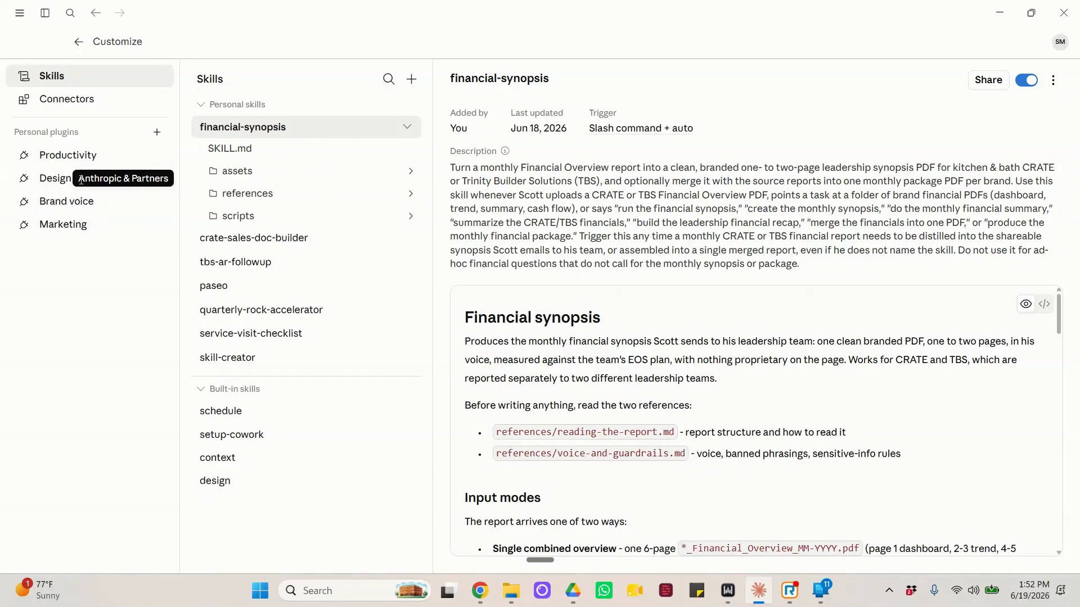
pyautogui.click(157, 132)
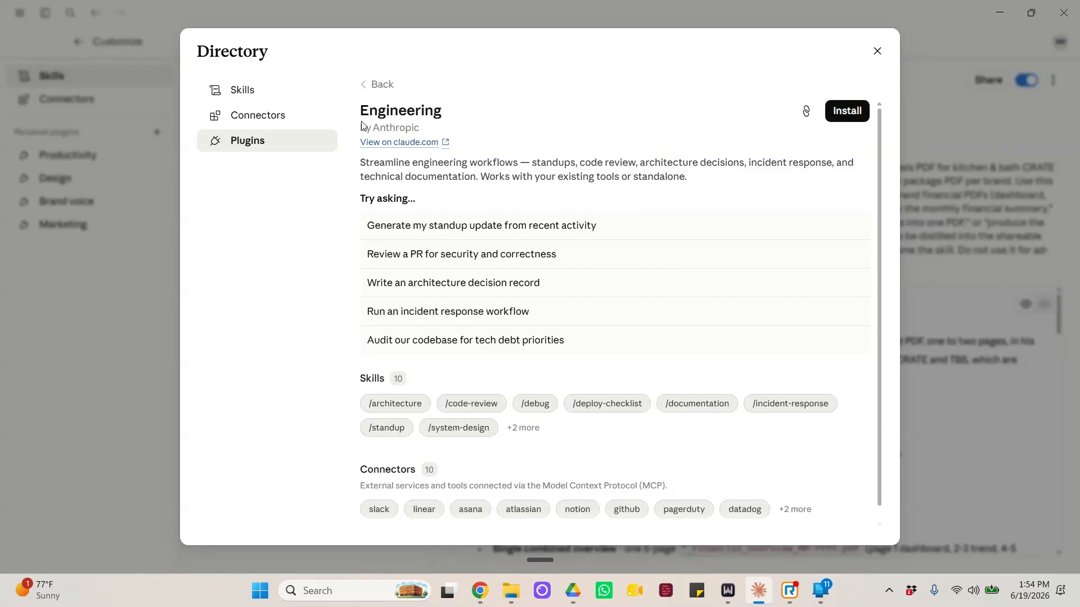
pyautogui.click(376, 84)
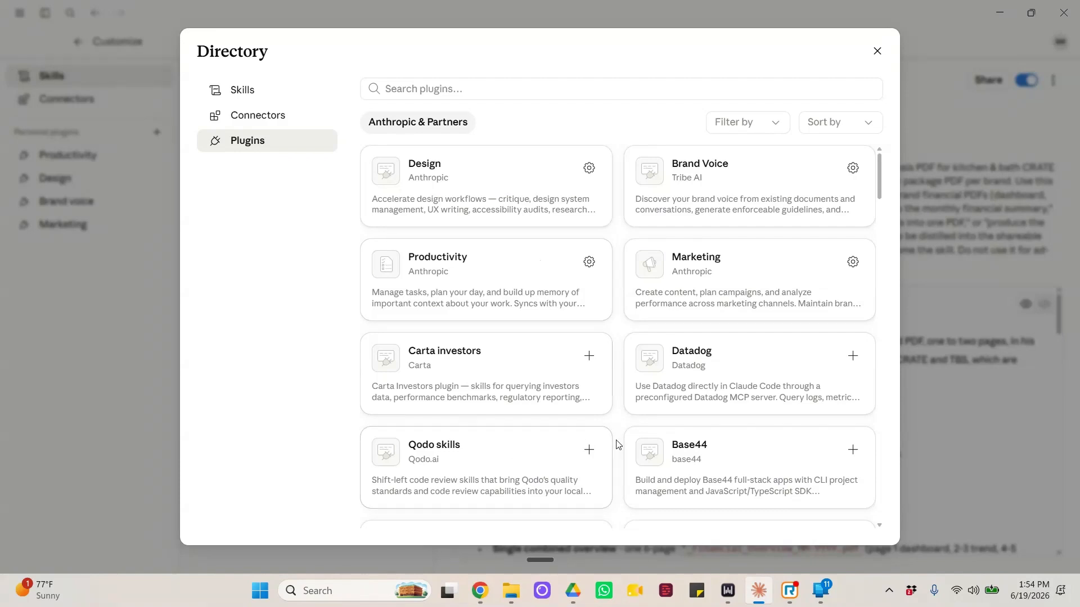
pyautogui.scroll(-10, 534, 377)
pyautogui.scroll(-12, 531, 409)
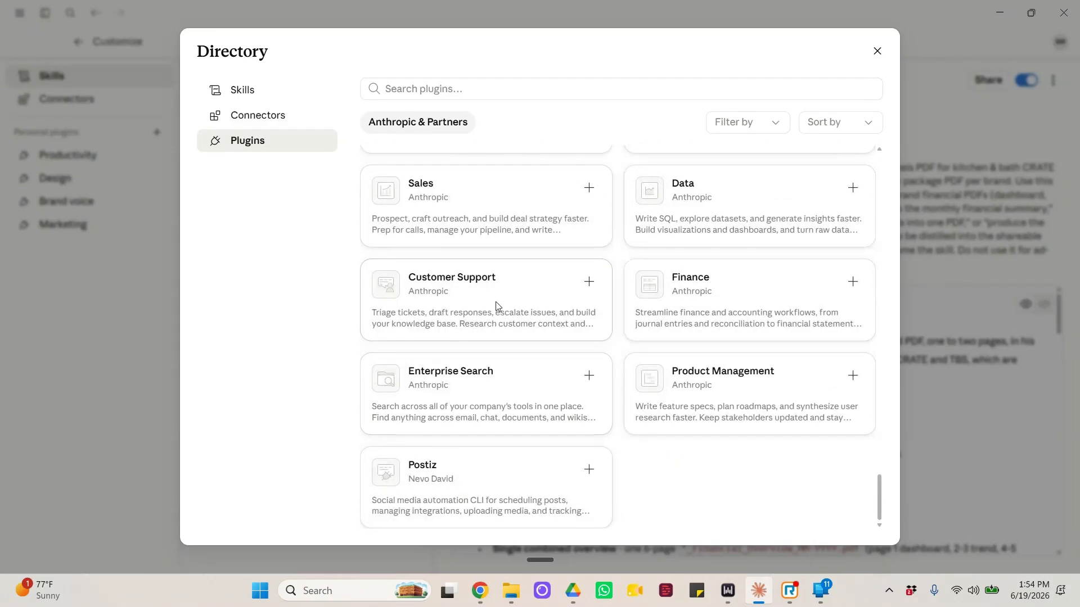
# Examine the Sales plugin's sample prompts, skills and connectors, and close the directory without installing it
pyautogui.click(484, 220)
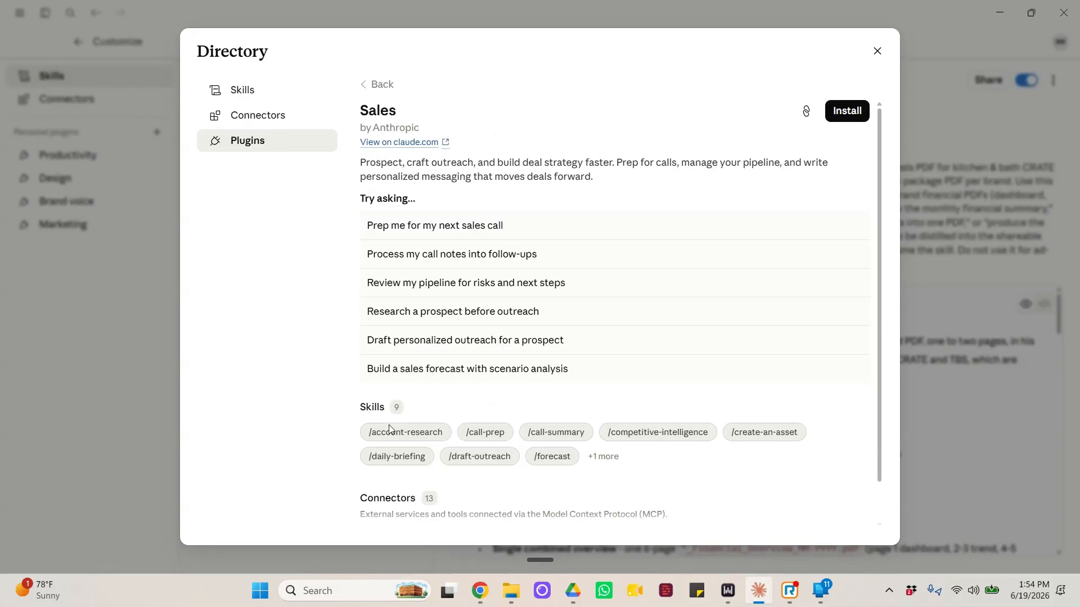
pyautogui.scroll(-2, 402, 478)
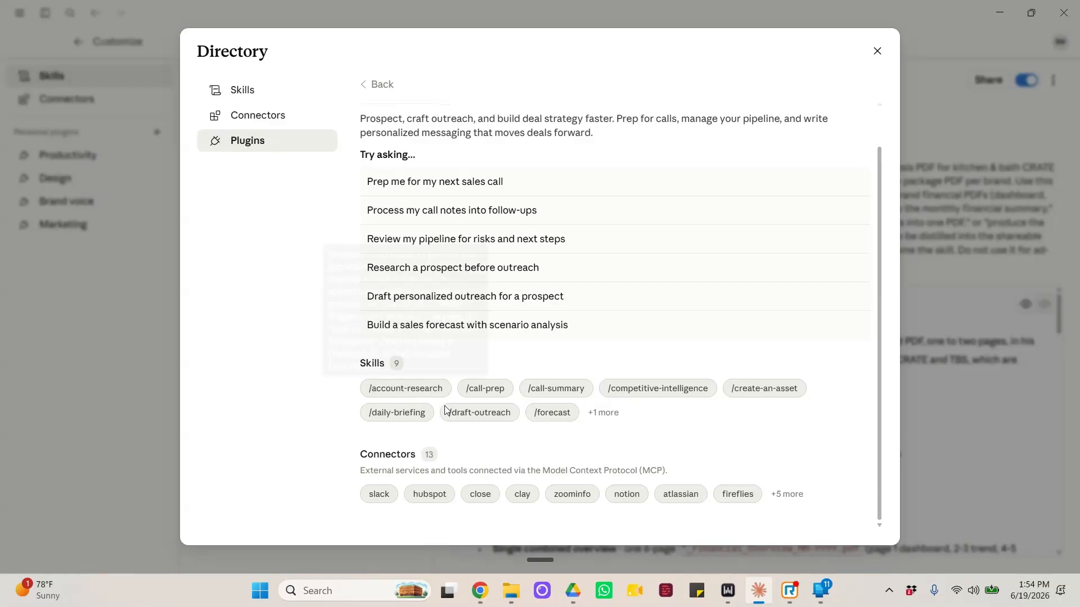
pyautogui.scroll(1, 447, 427)
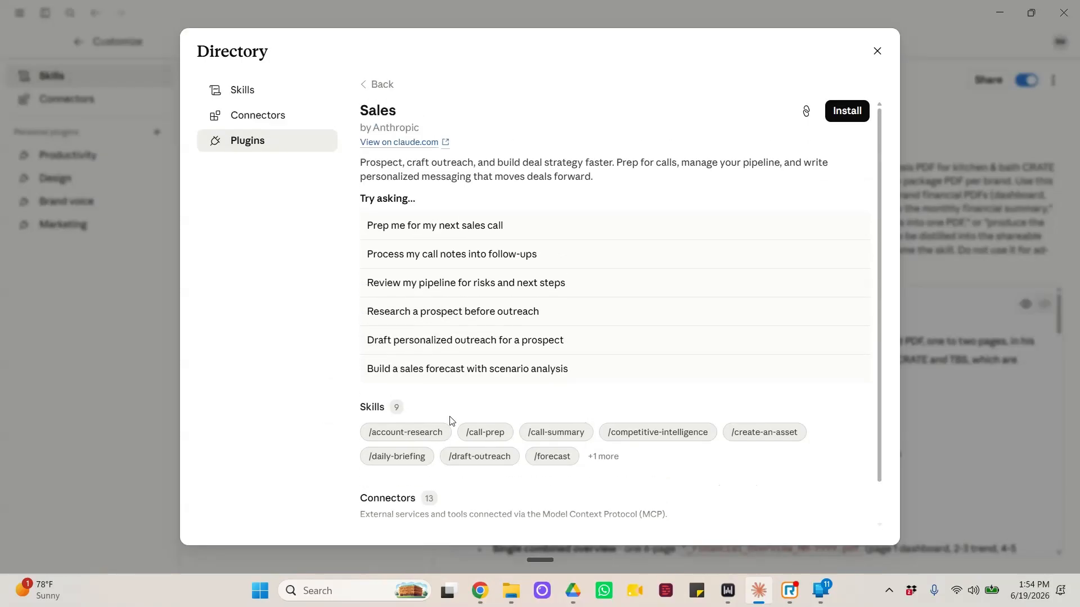
pyautogui.scroll(-1, 450, 423)
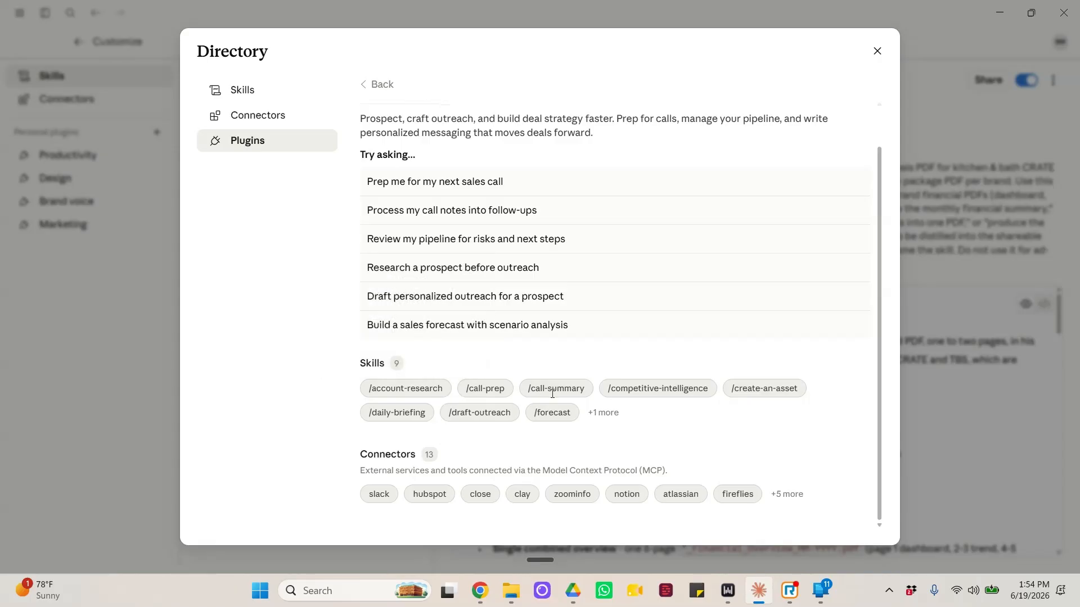
pyautogui.scroll(1, 604, 344)
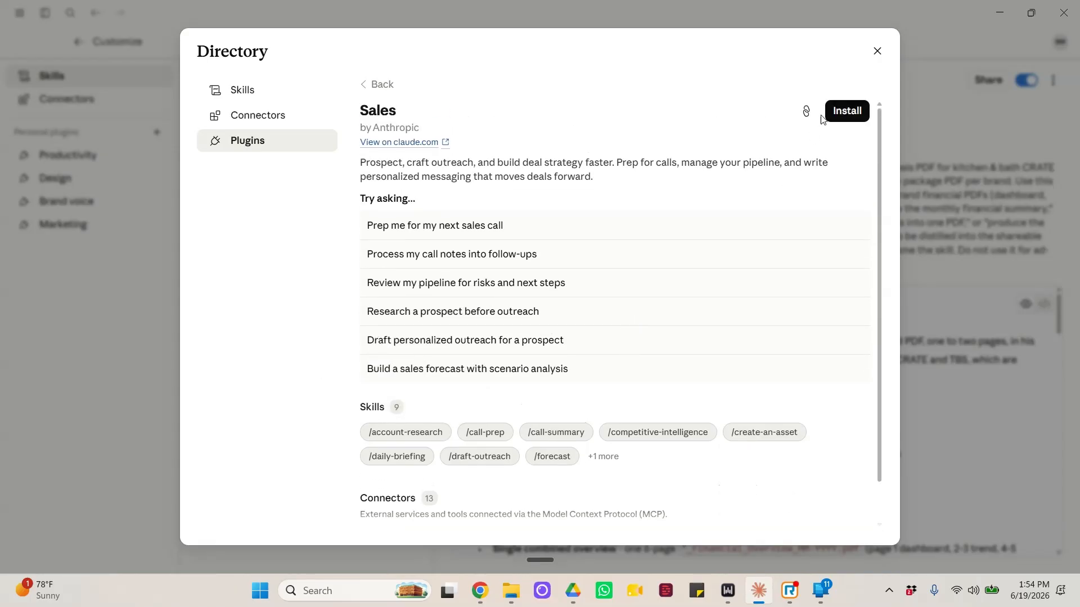
pyautogui.scroll(-1, 477, 397)
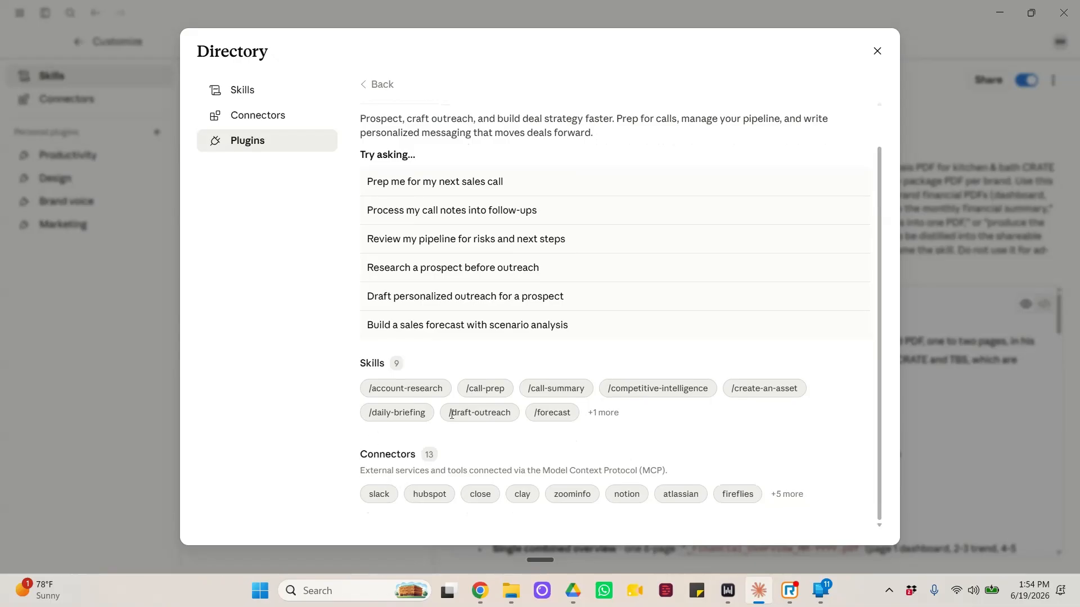
pyautogui.scroll(1, 453, 414)
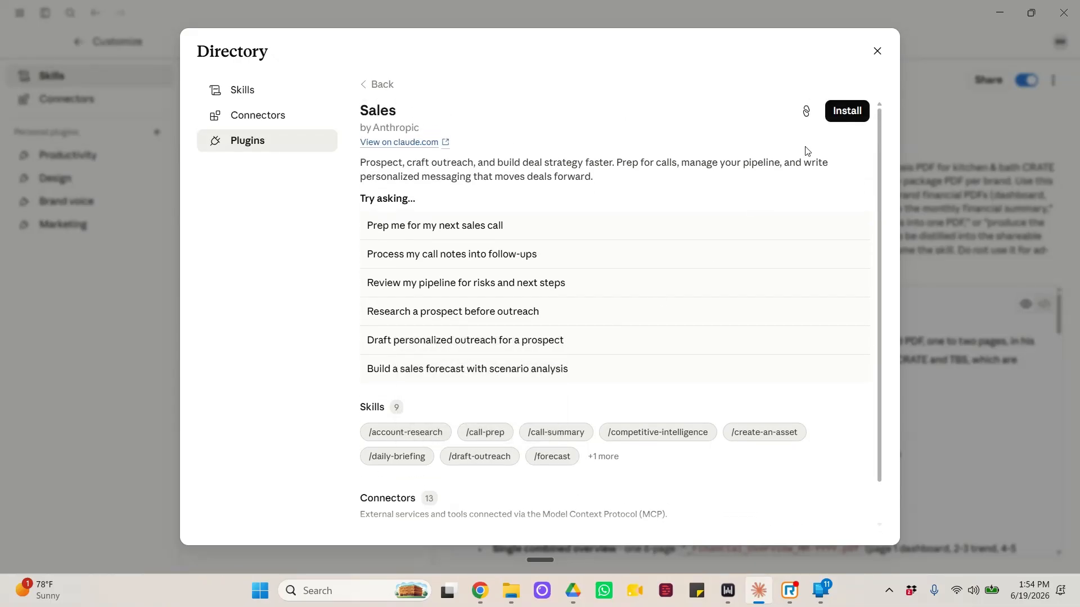
pyautogui.click(877, 51)
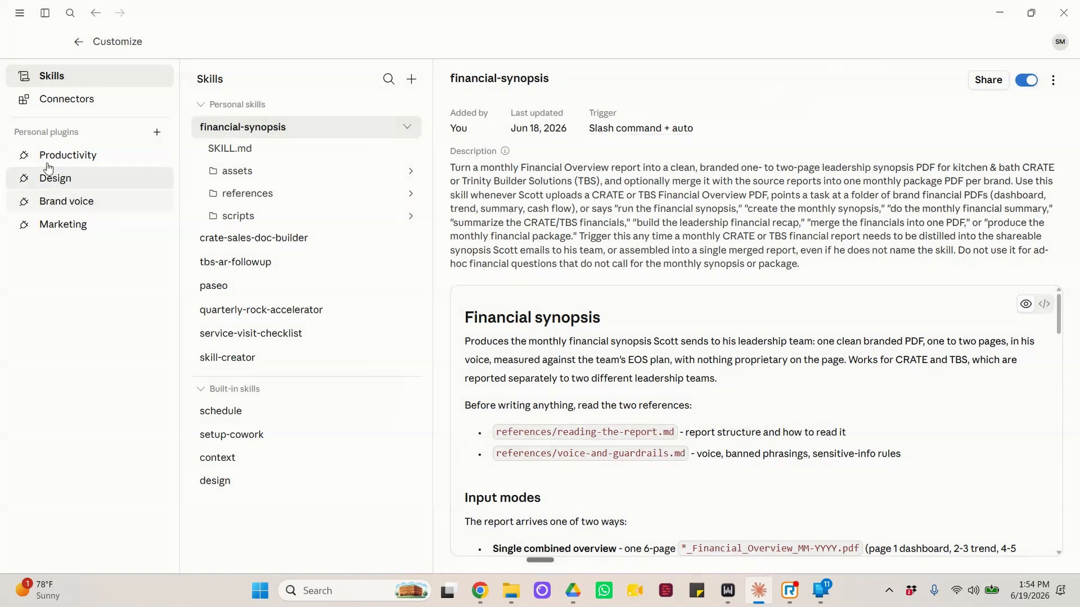
# Return to the Cowork home page and view the Marketing plugin's skills available for a new task
pyautogui.click(78, 49)
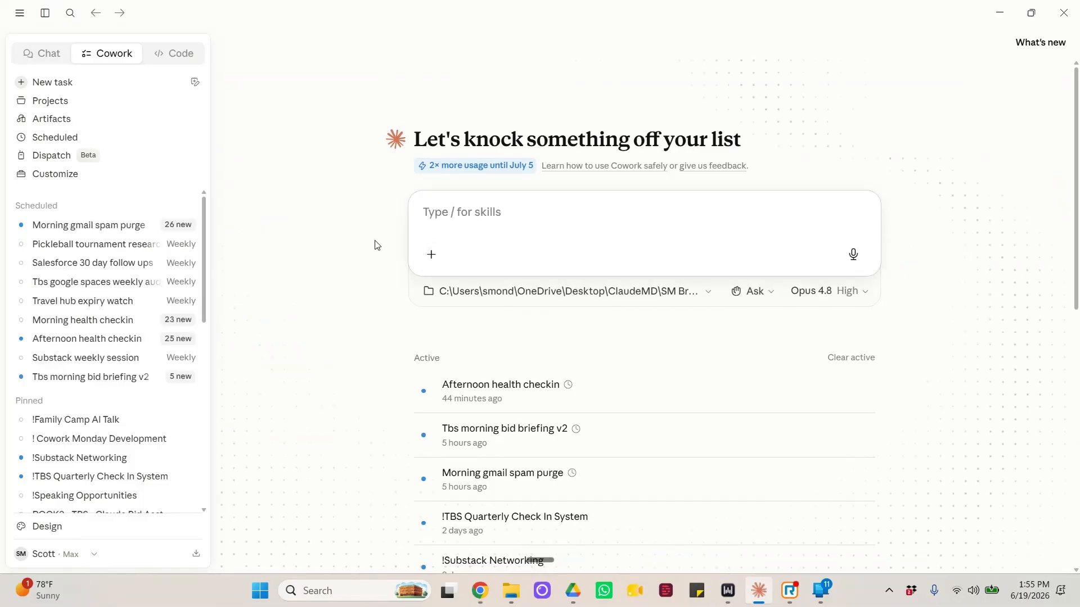
pyautogui.click(431, 260)
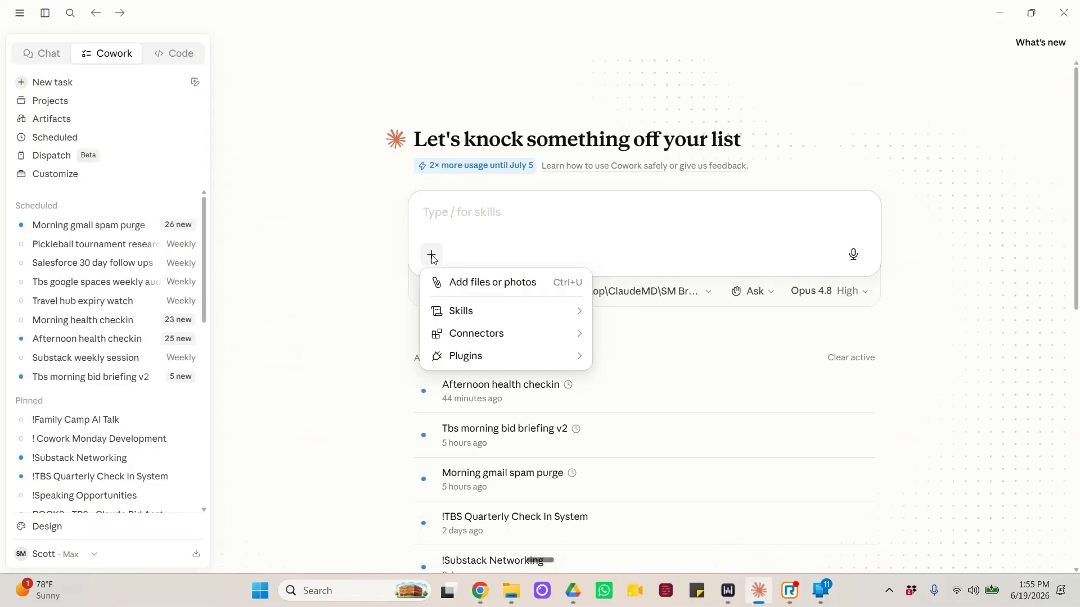
pyautogui.moveTo(464, 356)
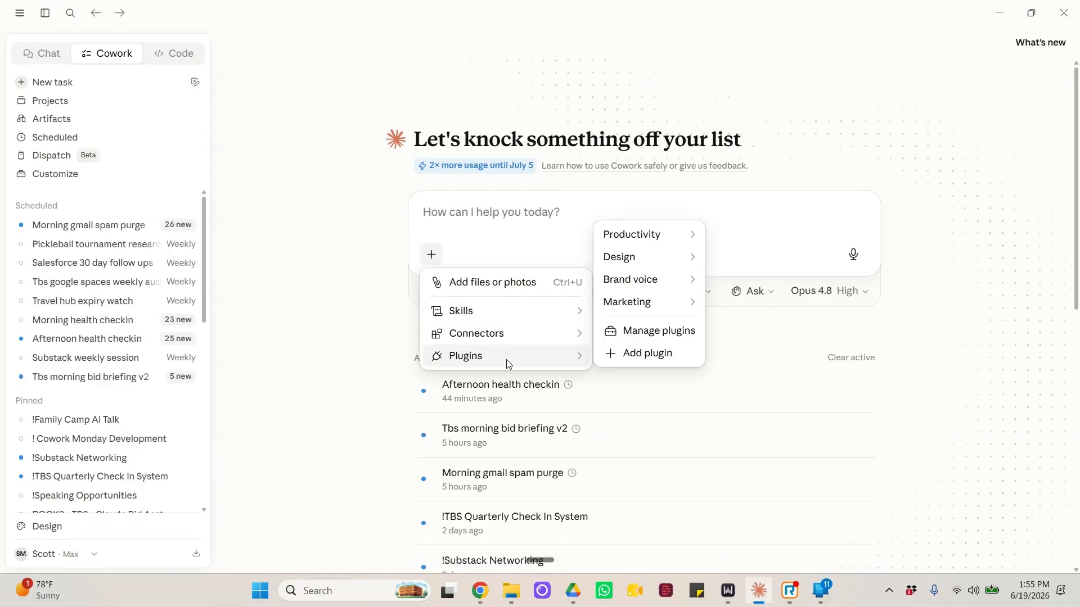
pyautogui.moveTo(647, 304)
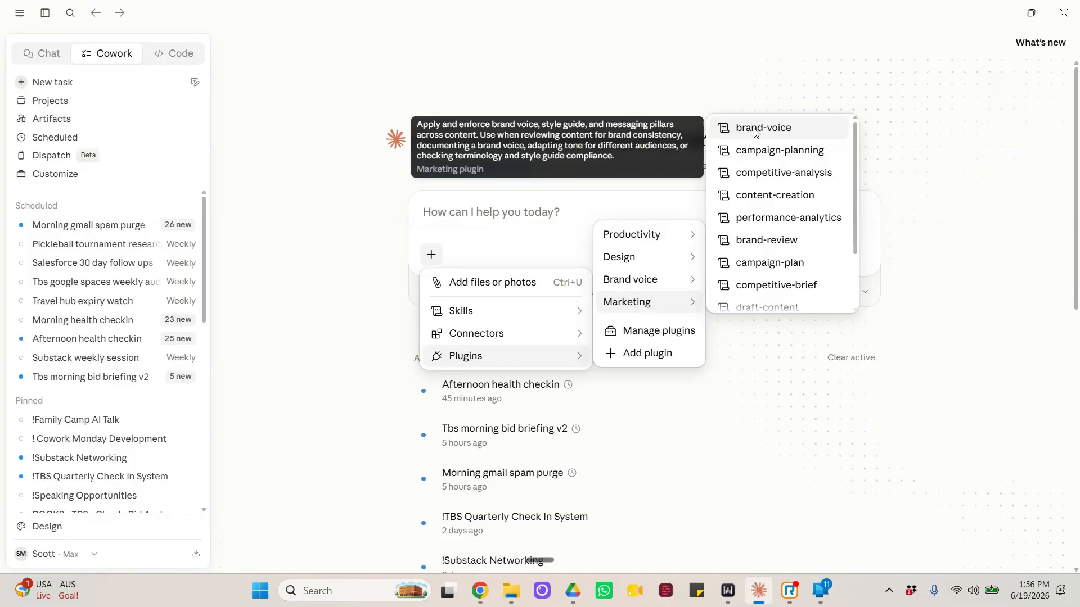
pyautogui.click(340, 268)
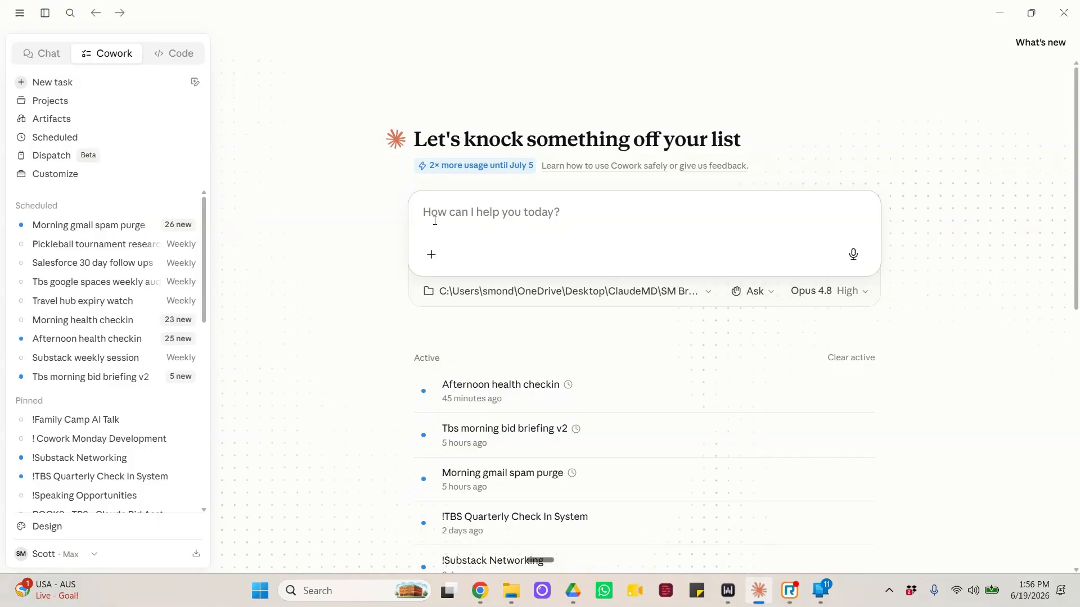
# Review the ways to add a personal plugin in the customization area and choose Create with Claude
pyautogui.click(54, 174)
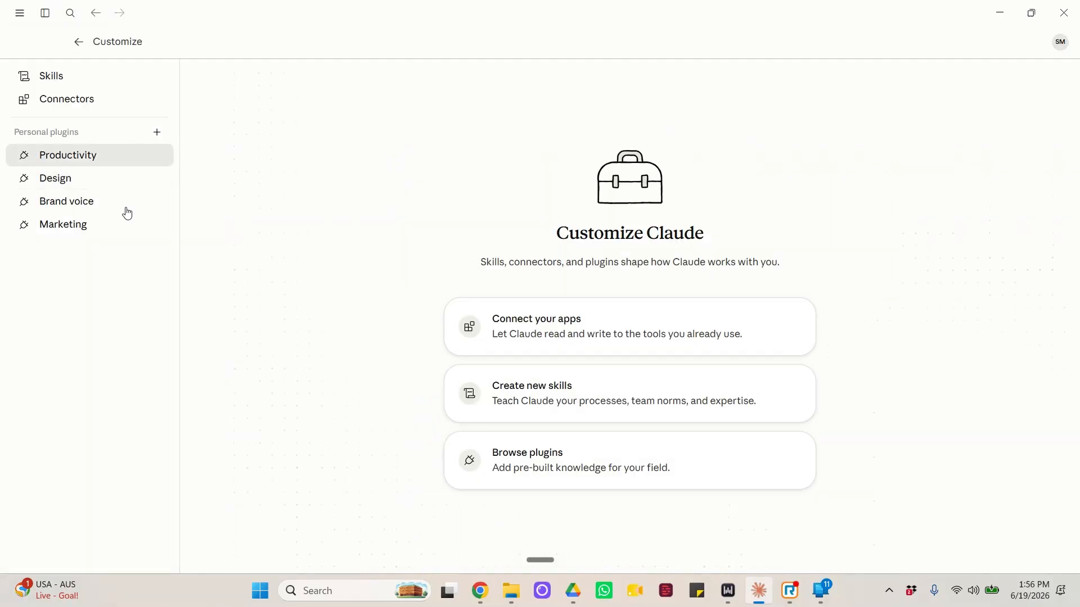
pyautogui.click(157, 134)
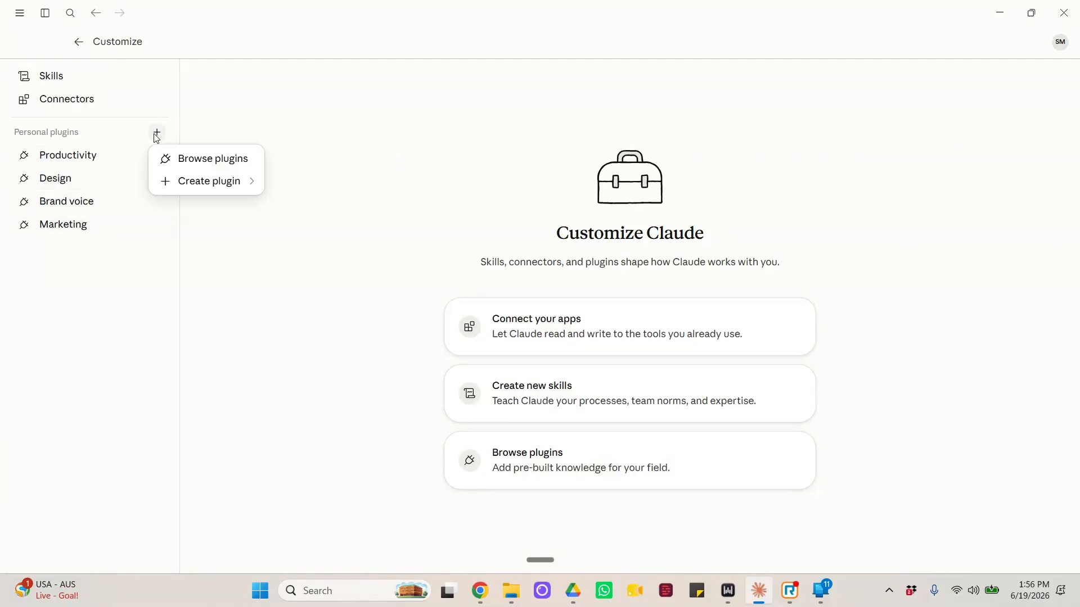
pyautogui.moveTo(203, 183)
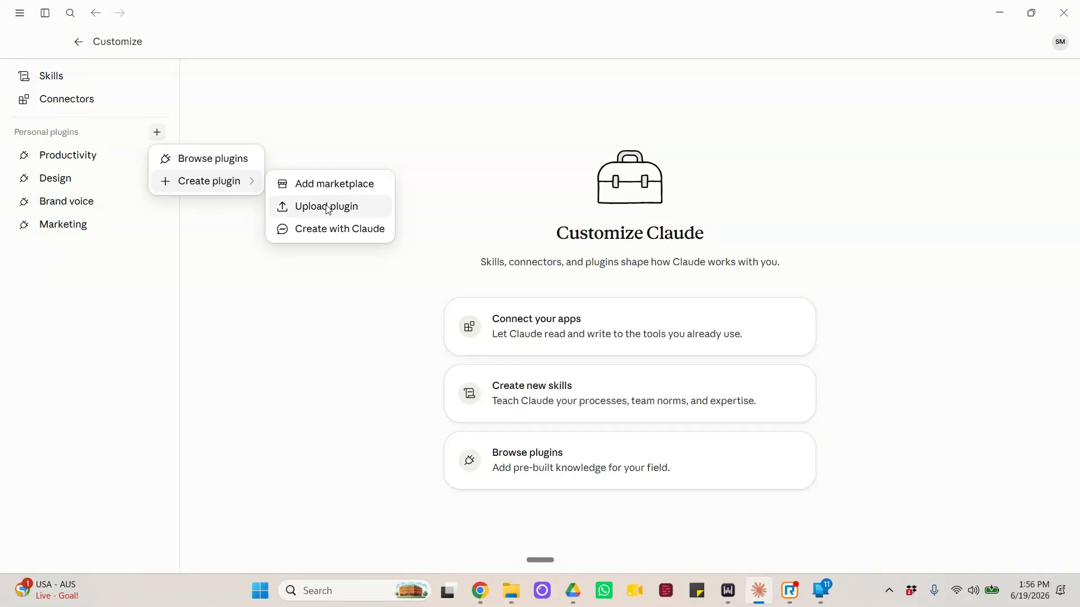
pyautogui.click(336, 236)
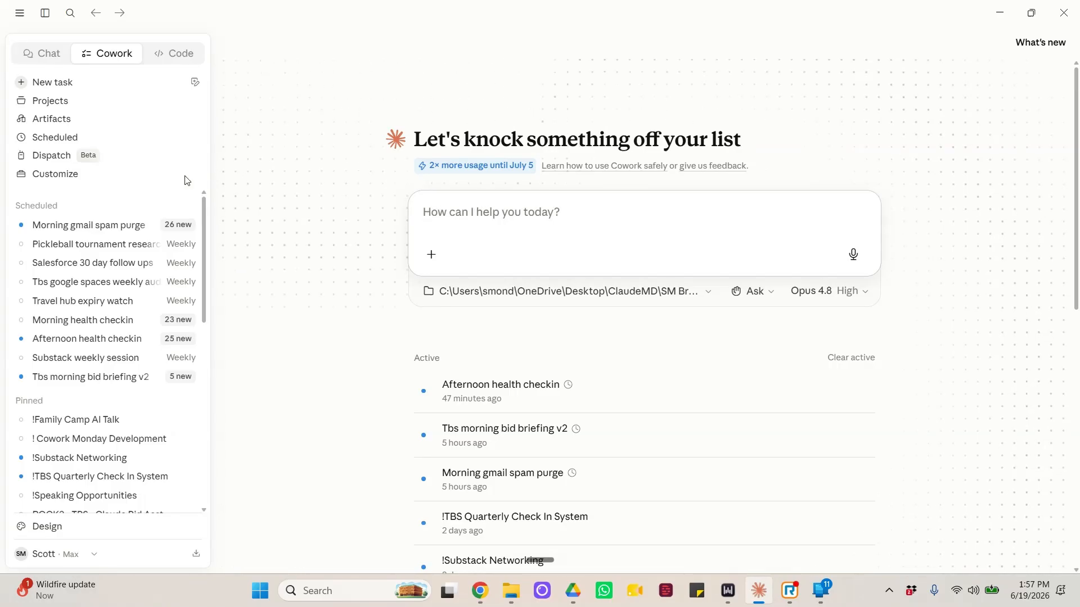
# View the list of personal skills with the financial-synopsis files collapsed, and return to the Cowork home page
pyautogui.click(54, 174)
pyautogui.click(52, 76)
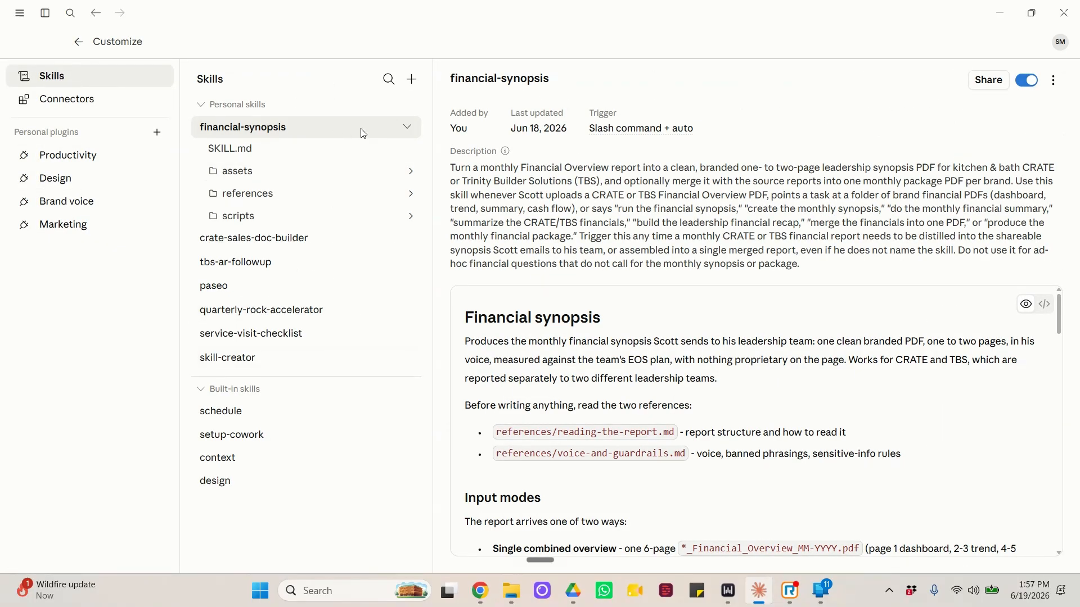
pyautogui.click(407, 127)
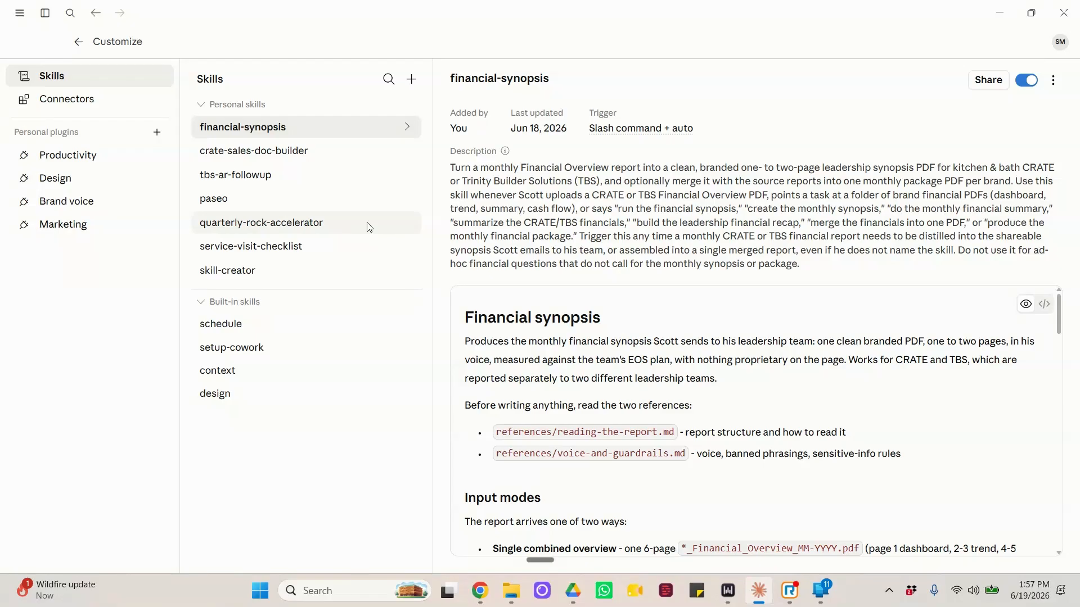
pyautogui.click(79, 42)
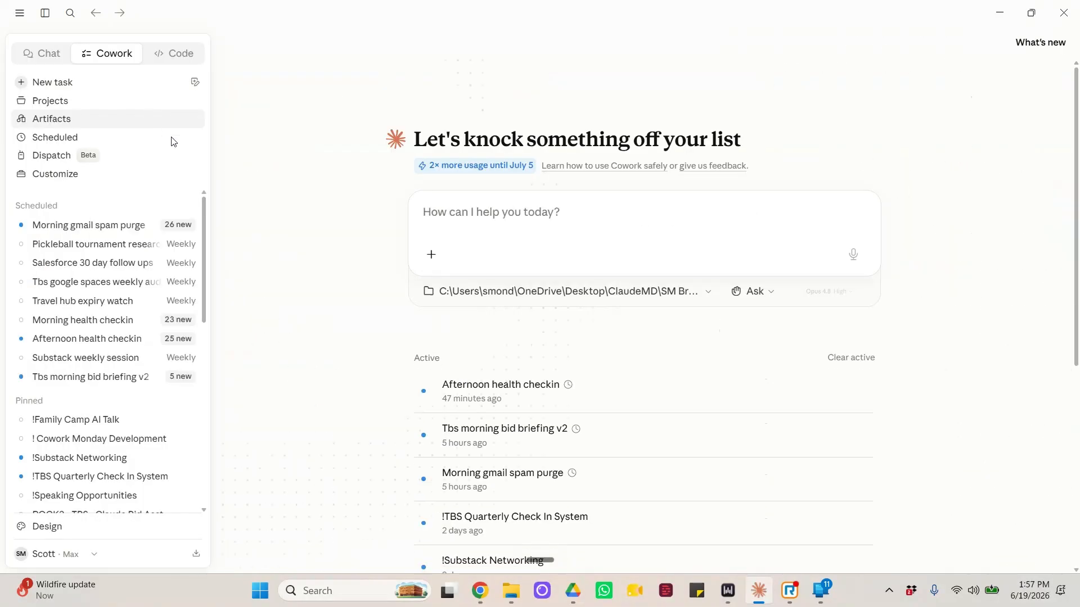
# Switch to Chat, open the skills in the customization area and start creating a new skill with Claude
pyautogui.click(42, 52)
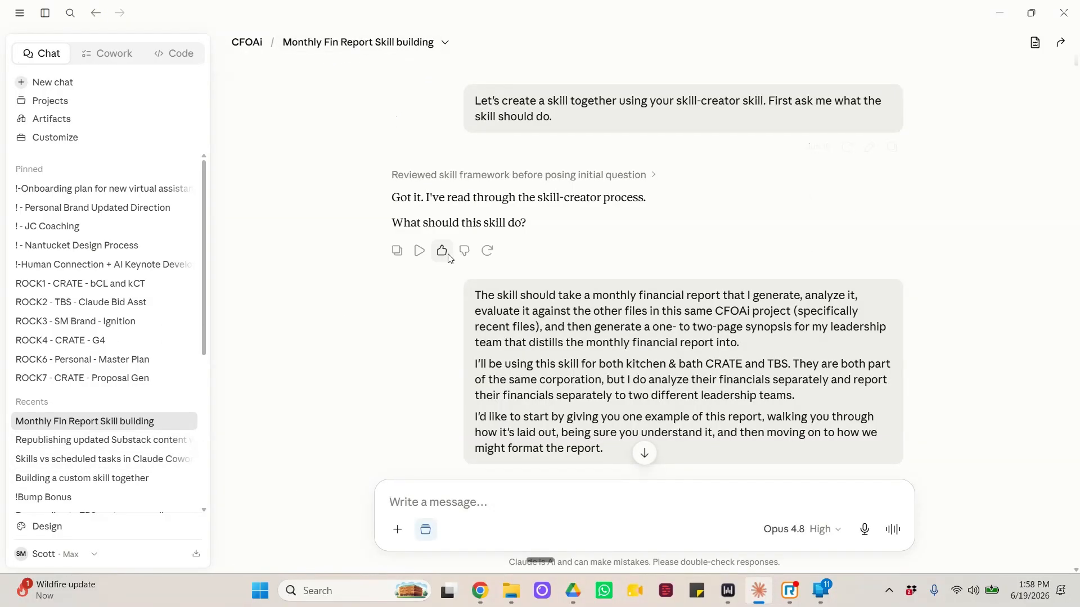
pyautogui.click(77, 142)
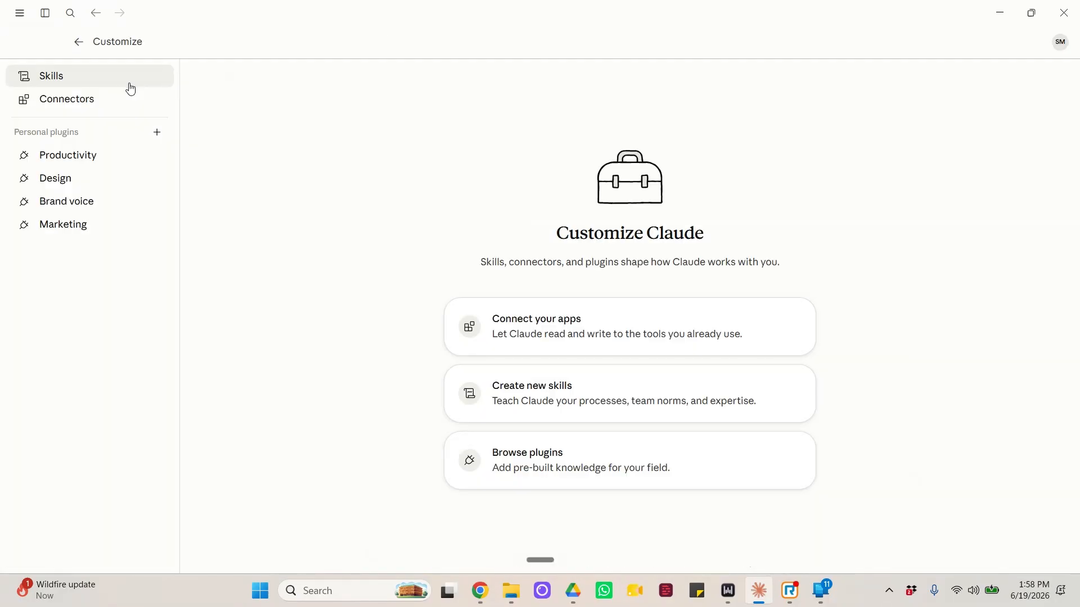
pyautogui.click(94, 83)
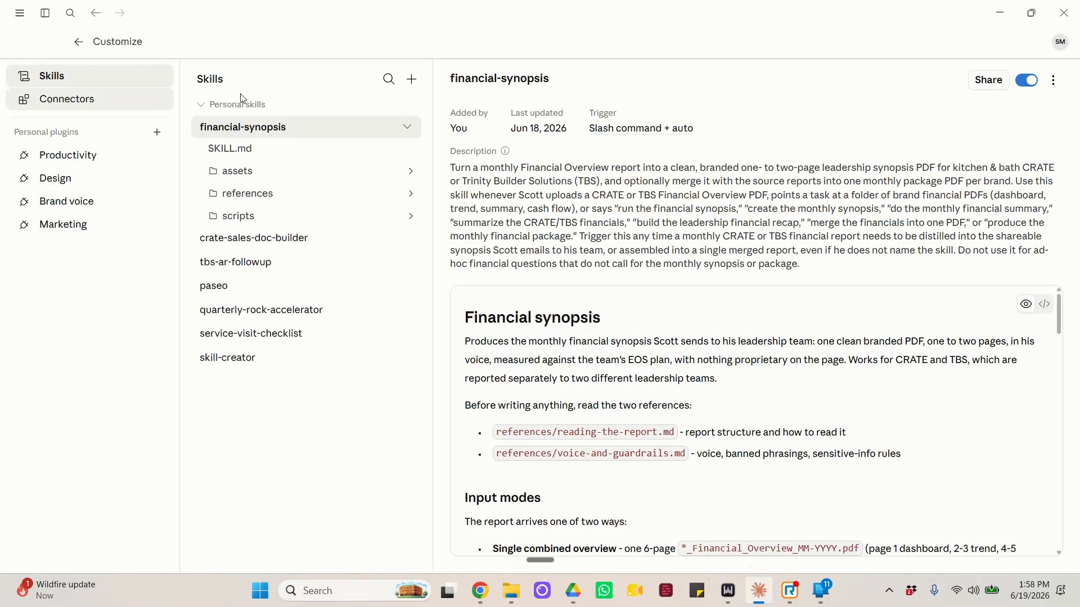
pyautogui.click(412, 79)
pyautogui.moveTo(397, 128)
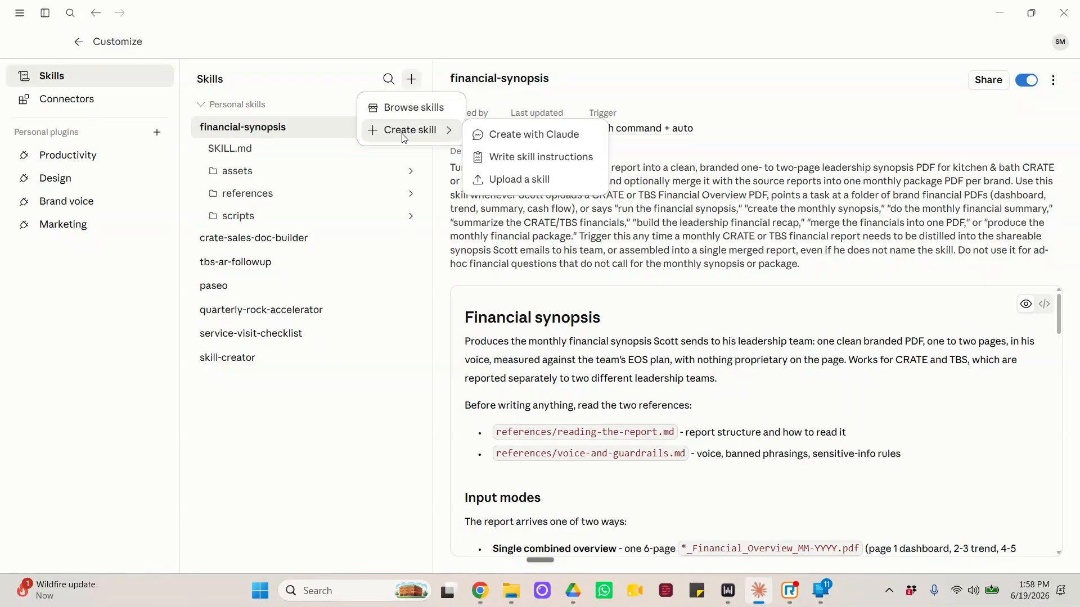
pyautogui.click(513, 144)
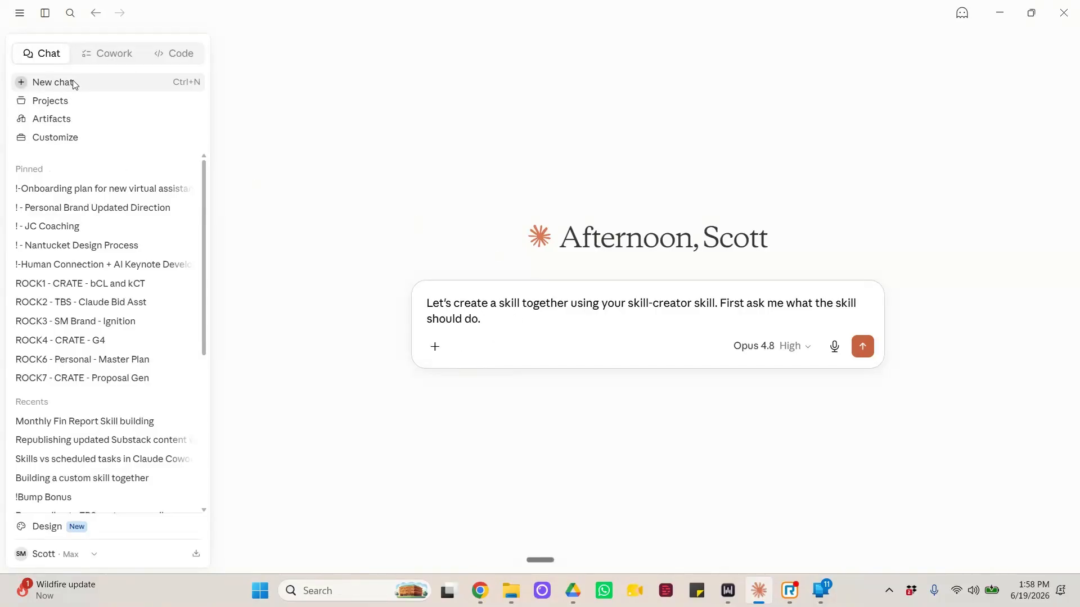
# Open the Monthly Fin Report Skill building chat and read its opening skill-creator prompt and the description of the desired skill
pyautogui.click(45, 423)
pyautogui.scroll(5, 388, 348)
pyautogui.scroll(20, 393, 347)
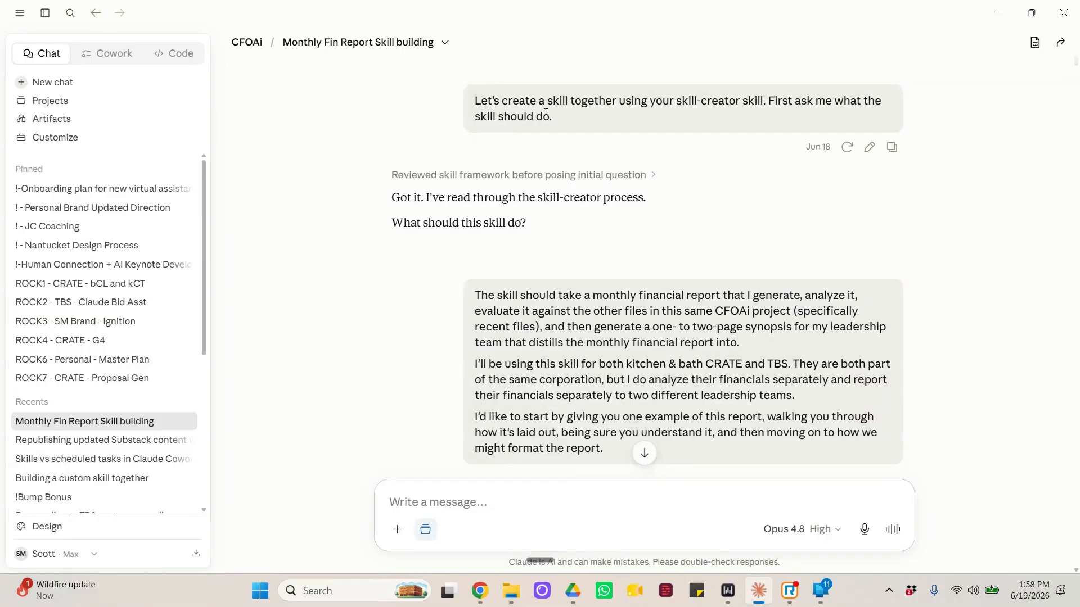
pyautogui.scroll(-3, 619, 224)
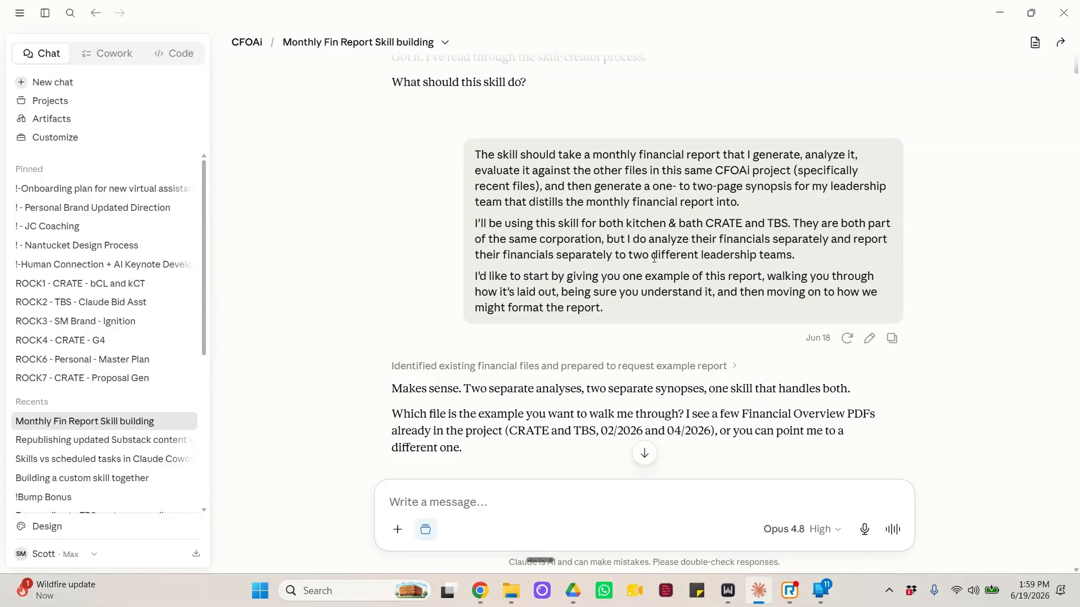
pyautogui.scroll(-2, 646, 252)
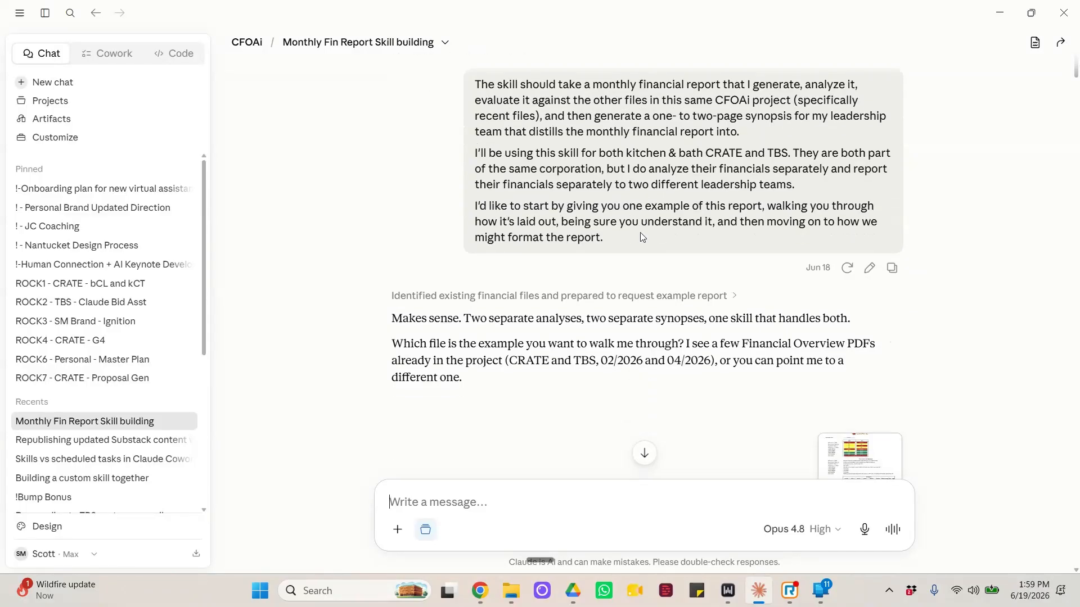
pyautogui.scroll(4, 667, 204)
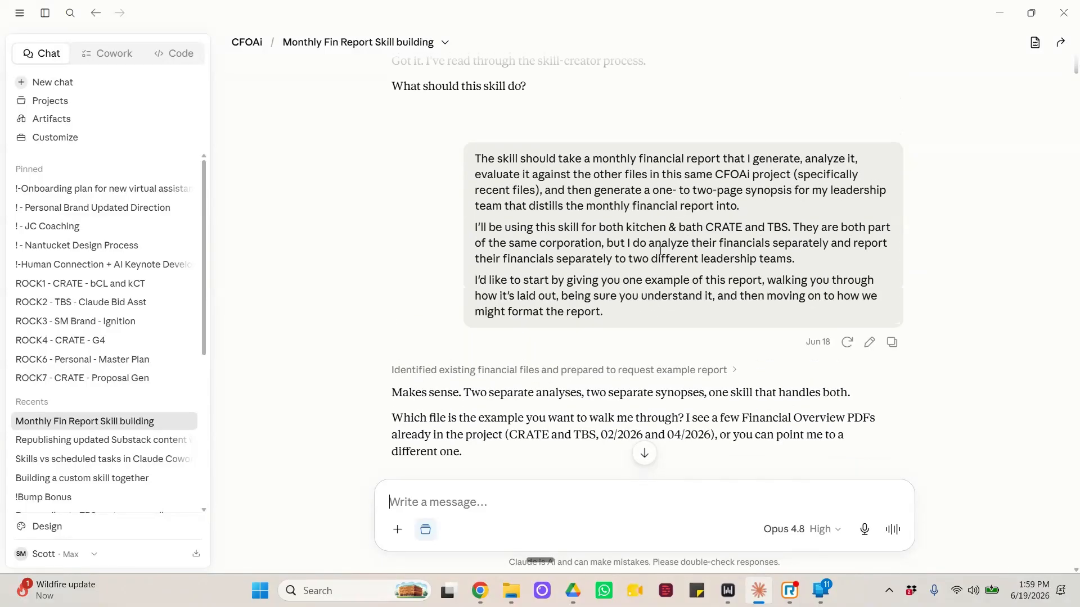
pyautogui.scroll(-2, 633, 298)
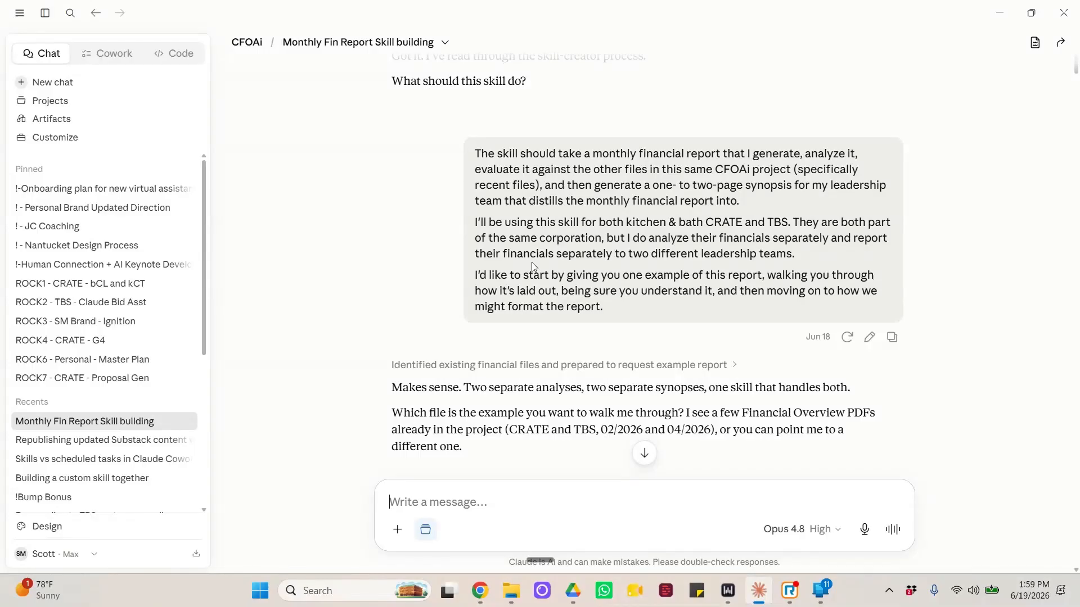
# Examine how the May 2026 report is supplied as an example and how Claude breaks down its page structure
pyautogui.scroll(-3, 532, 262)
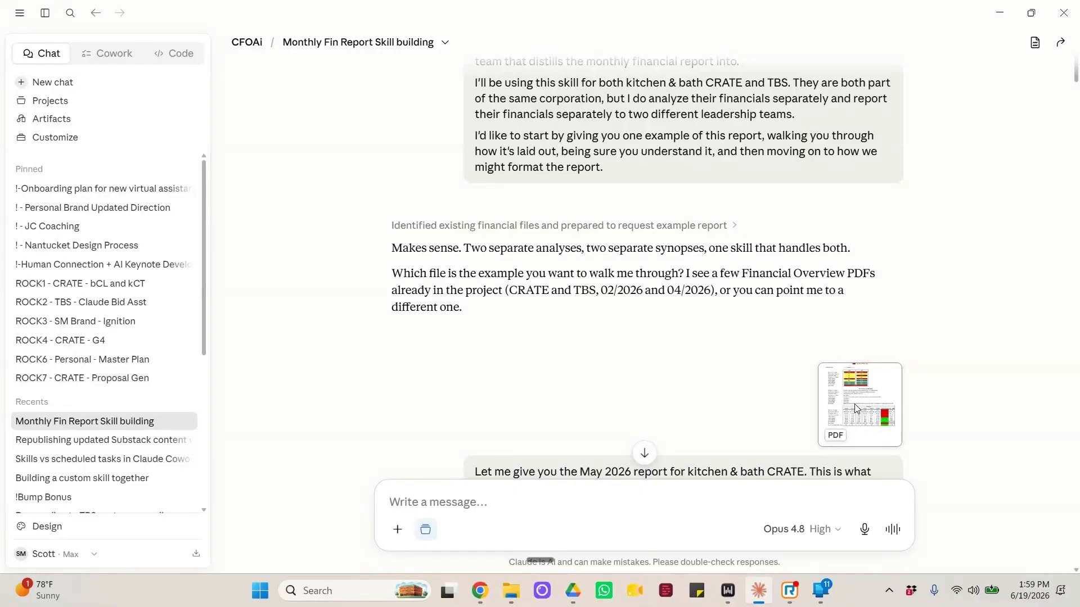
pyautogui.scroll(-3, 855, 404)
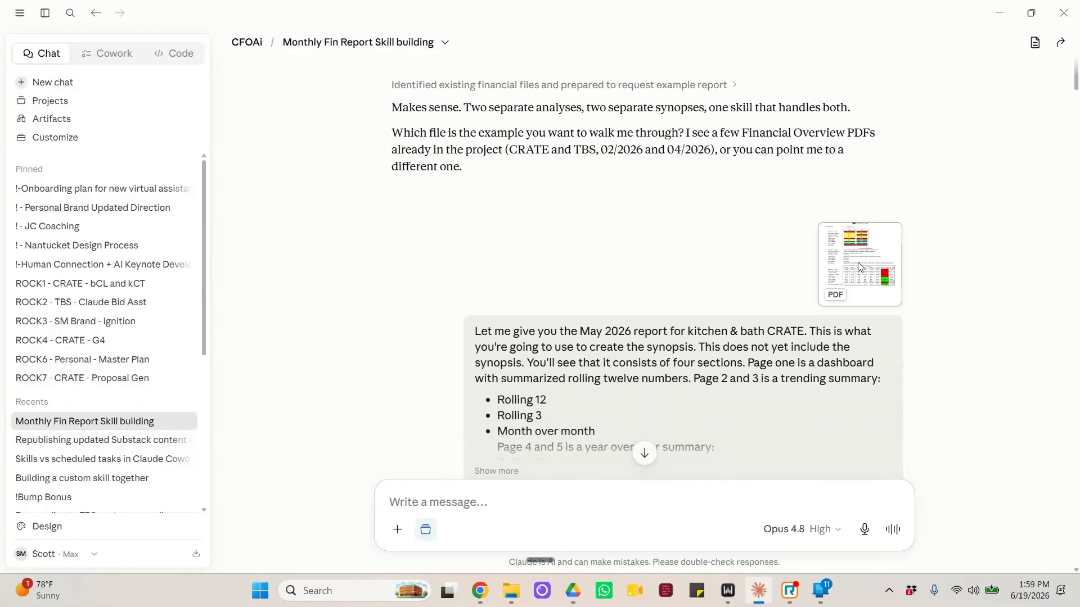
pyautogui.scroll(-1, 528, 421)
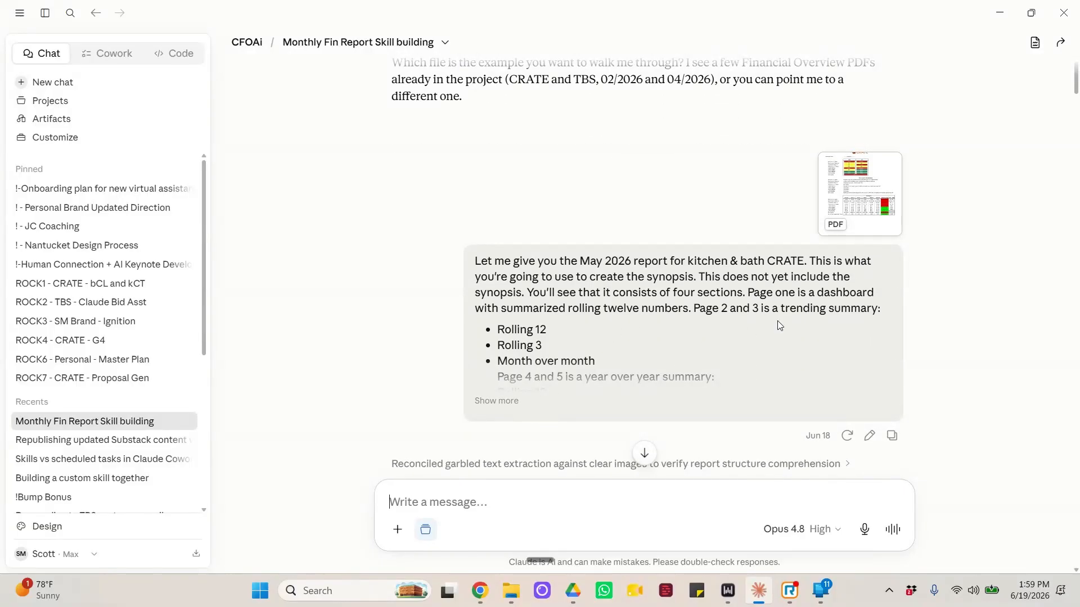
pyautogui.scroll(-4, 778, 321)
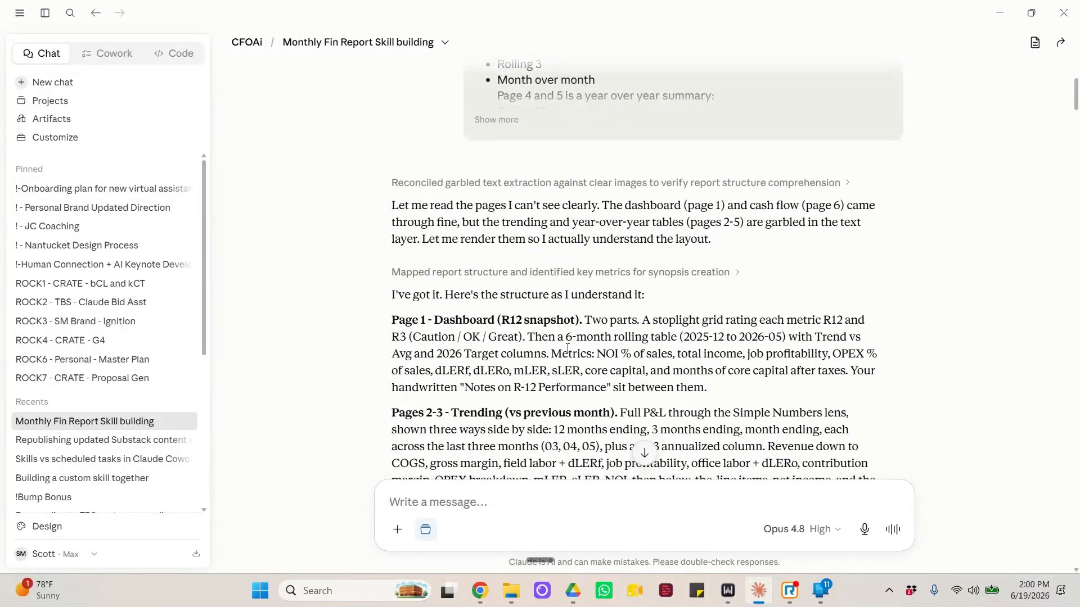
pyautogui.scroll(-2, 410, 251)
pyautogui.scroll(-5, 410, 251)
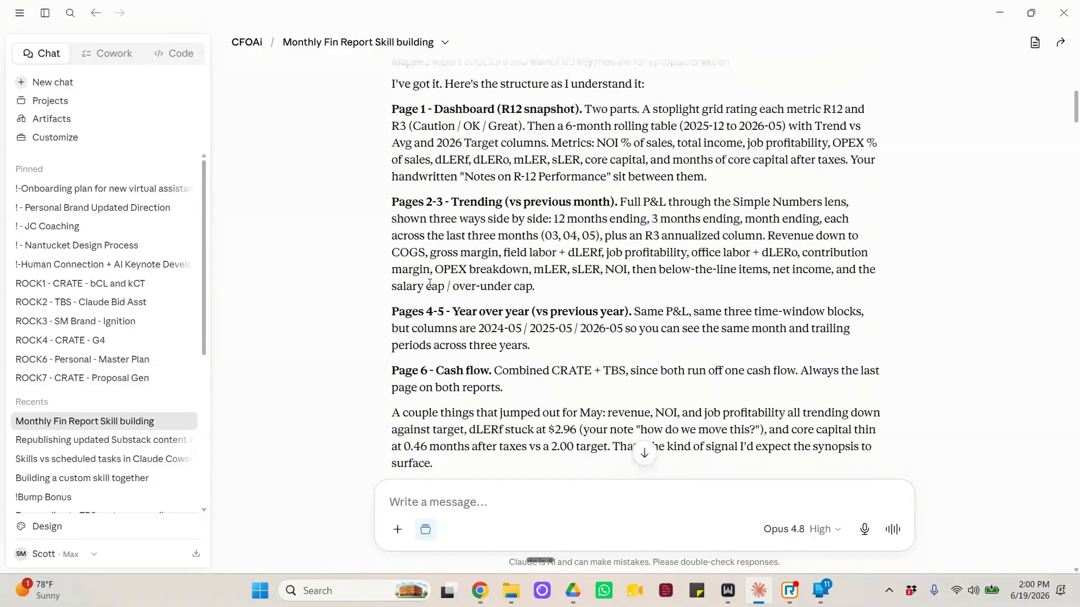
# Read the exchange about the R-12 performance notes and the past email attached as a format sample
pyautogui.scroll(-3, 428, 290)
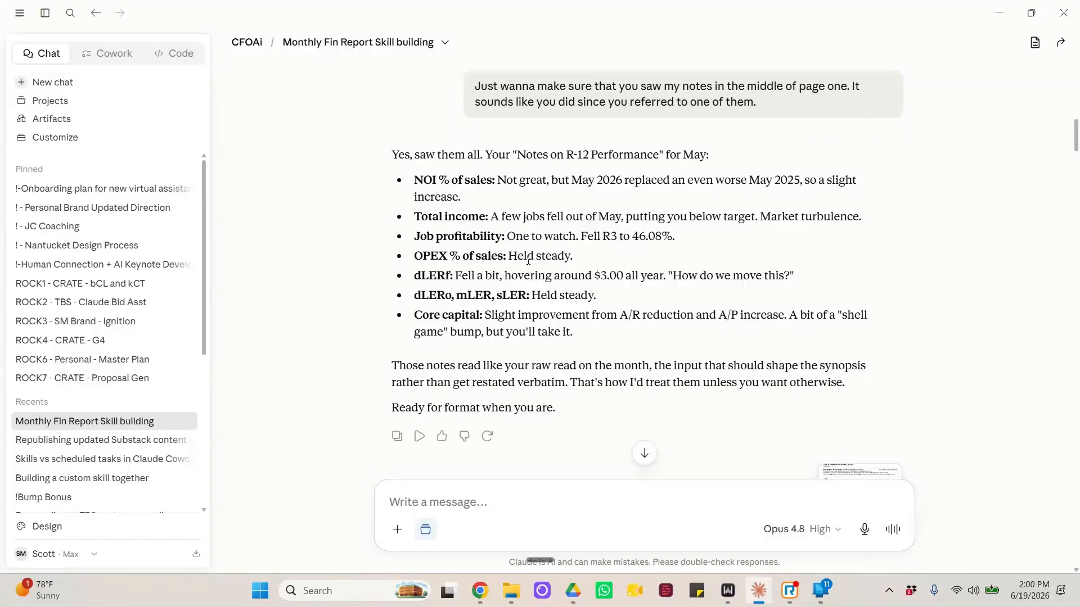
pyautogui.scroll(-1, 528, 261)
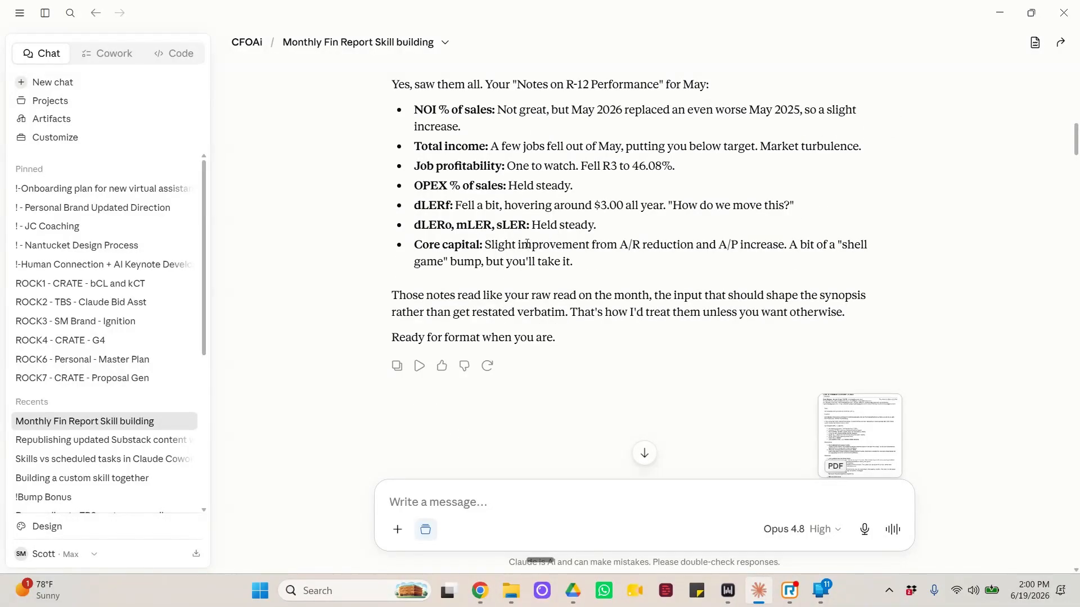
pyautogui.scroll(-1, 526, 247)
pyautogui.scroll(-2, 524, 240)
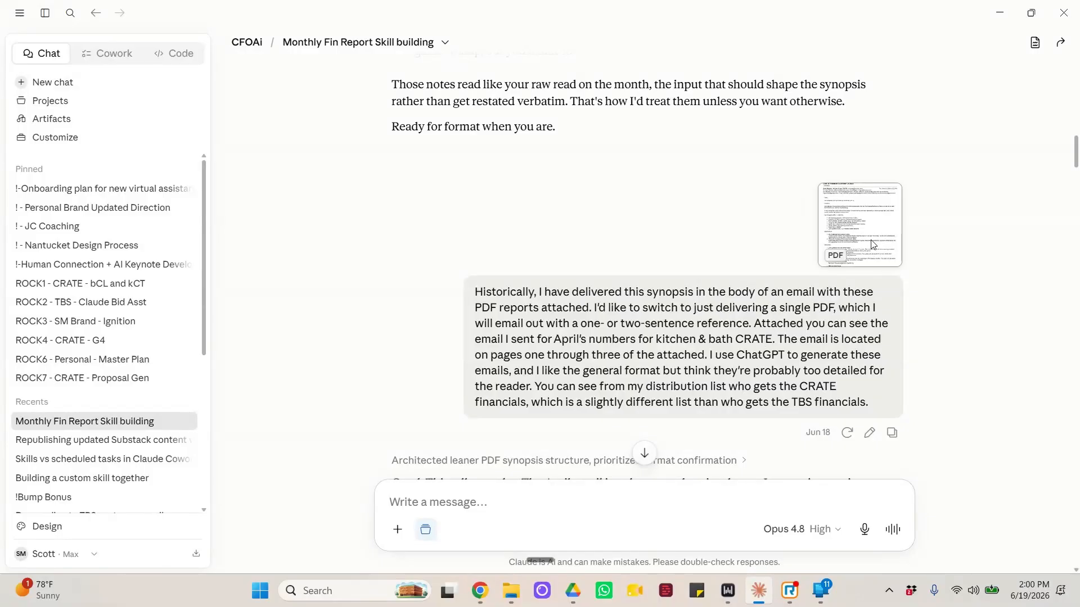
# Review the chat's decisions on snapshot table style, TBS branding, project context and sensitive information, through to the first draft synopsis
pyautogui.scroll(-5, 742, 353)
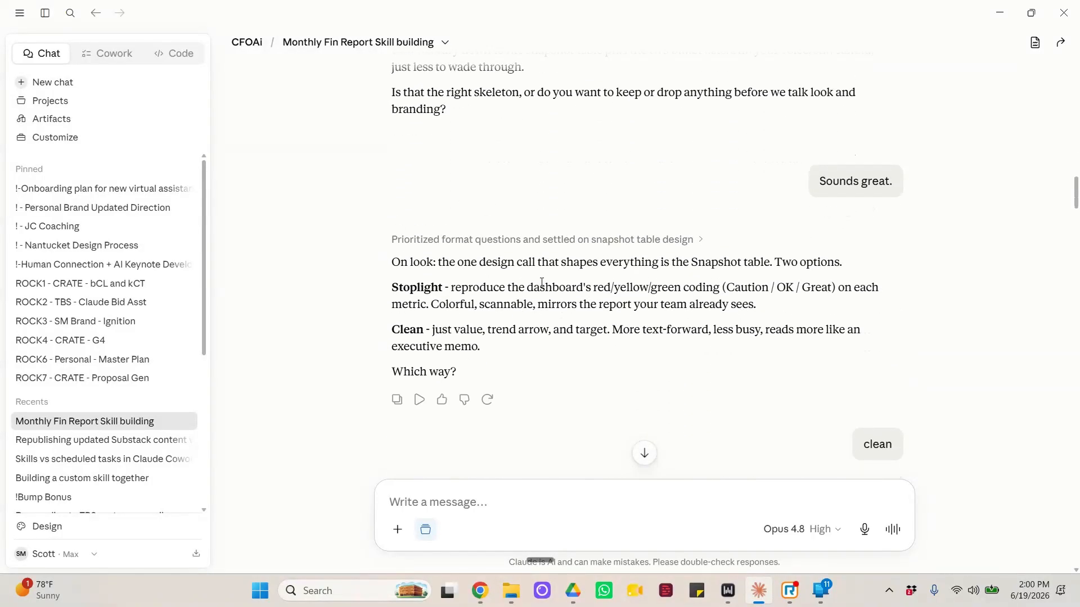
pyautogui.scroll(-6, 542, 283)
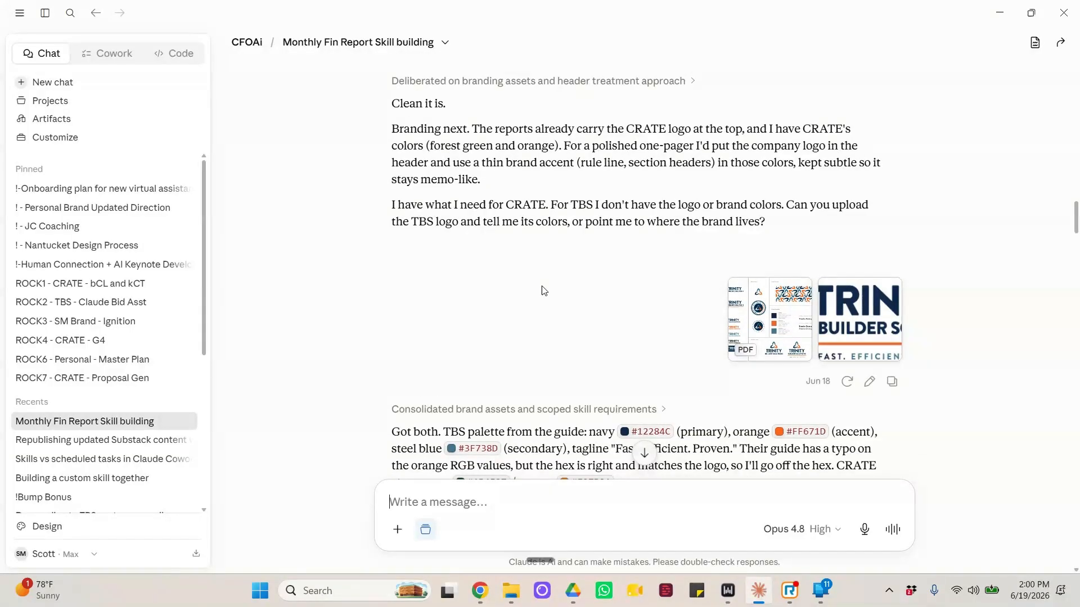
pyautogui.scroll(-1, 541, 290)
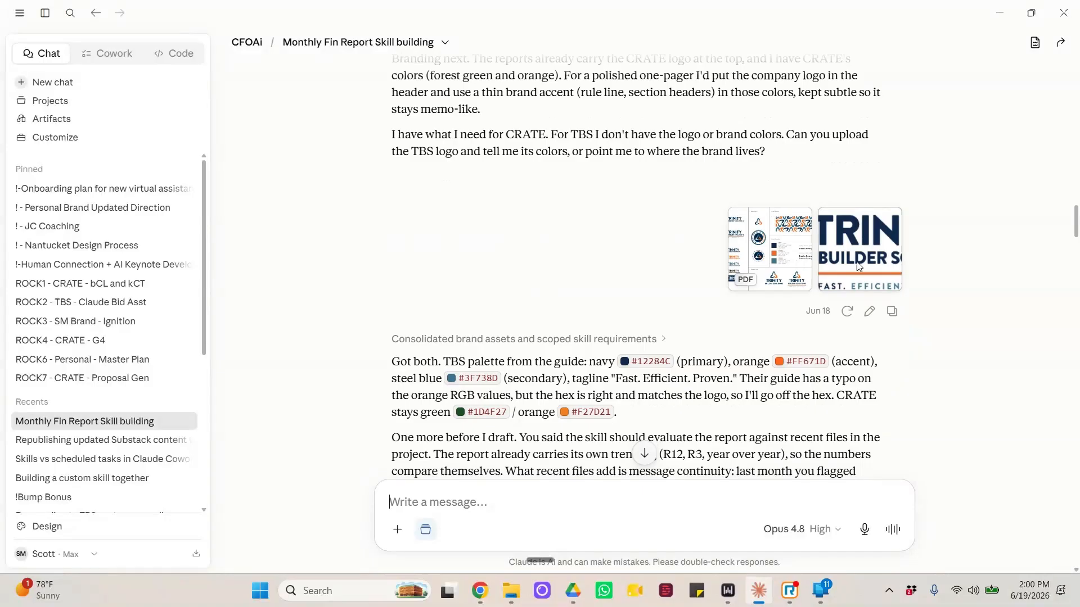
pyautogui.scroll(-6, 635, 338)
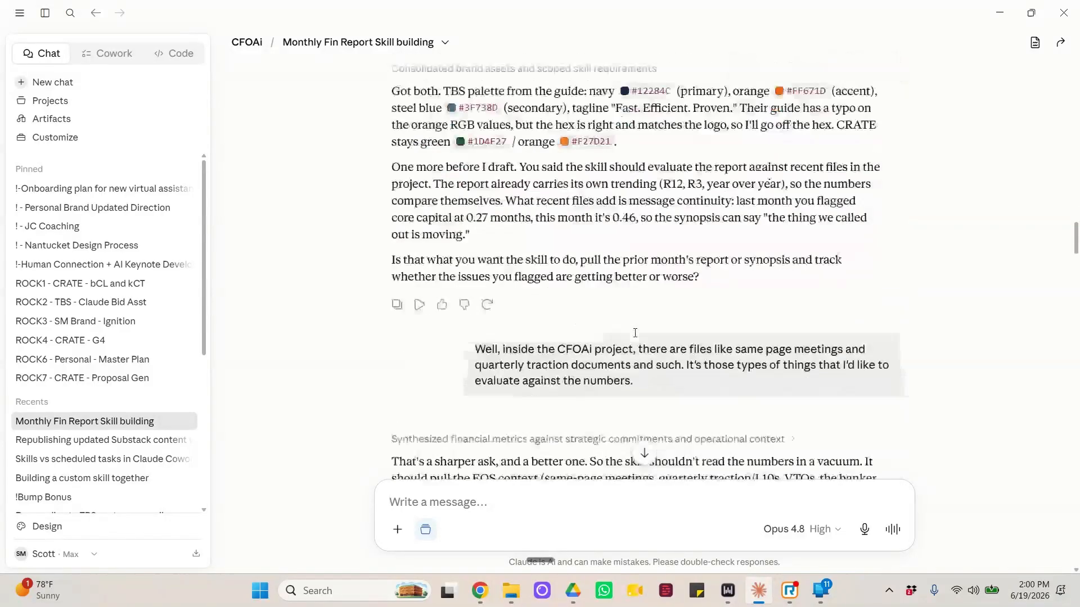
pyautogui.scroll(-12, 635, 338)
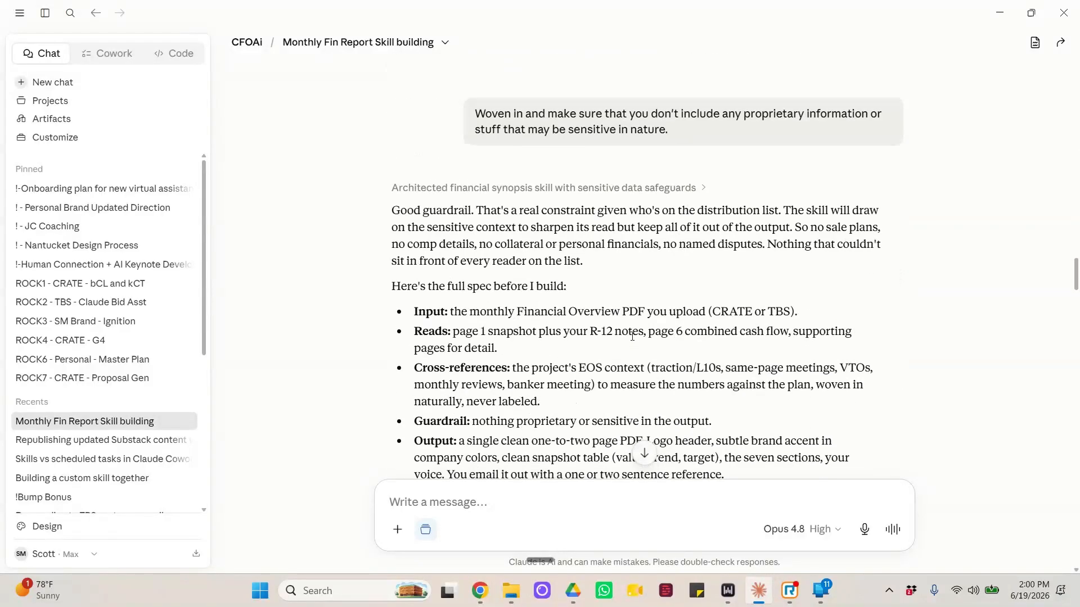
pyautogui.scroll(-16, 632, 341)
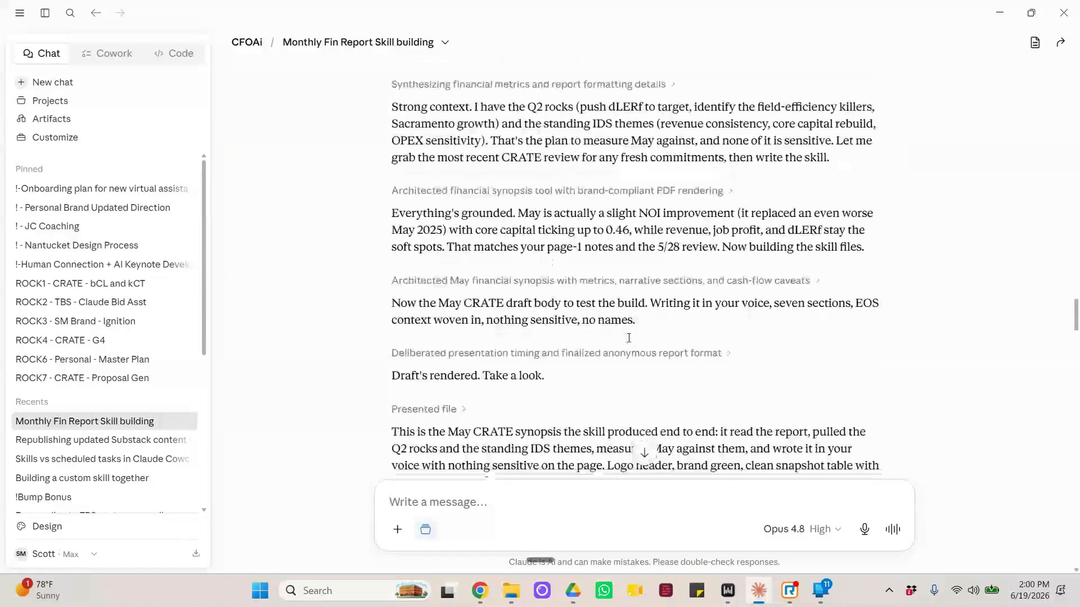
pyautogui.scroll(-1, 628, 337)
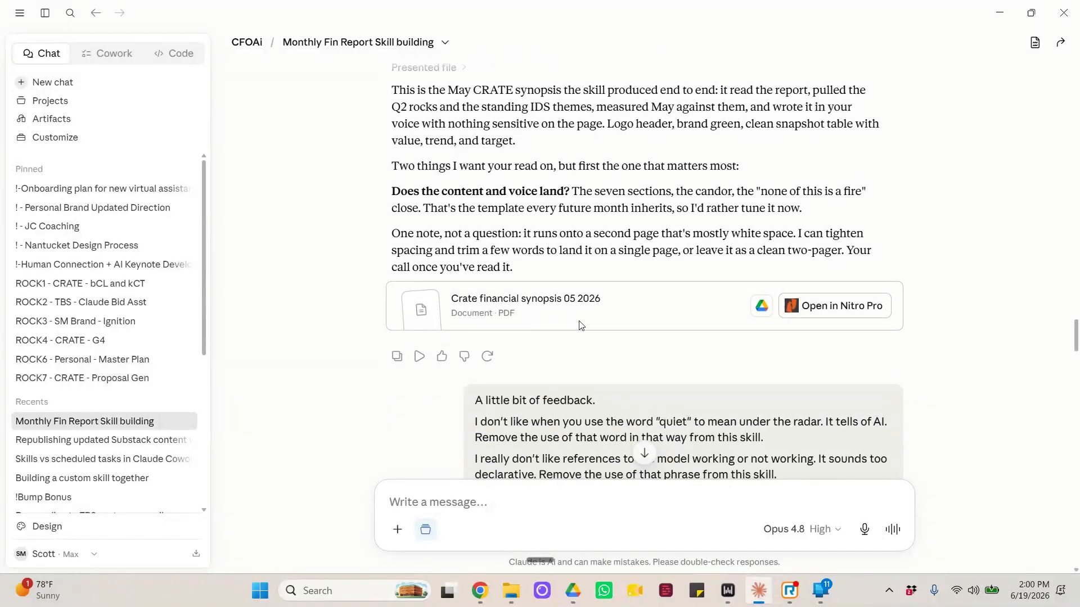
# Preview the pages of the draft Crate financial synopsis 05 2026 PDF and close the preview
pyautogui.click(619, 317)
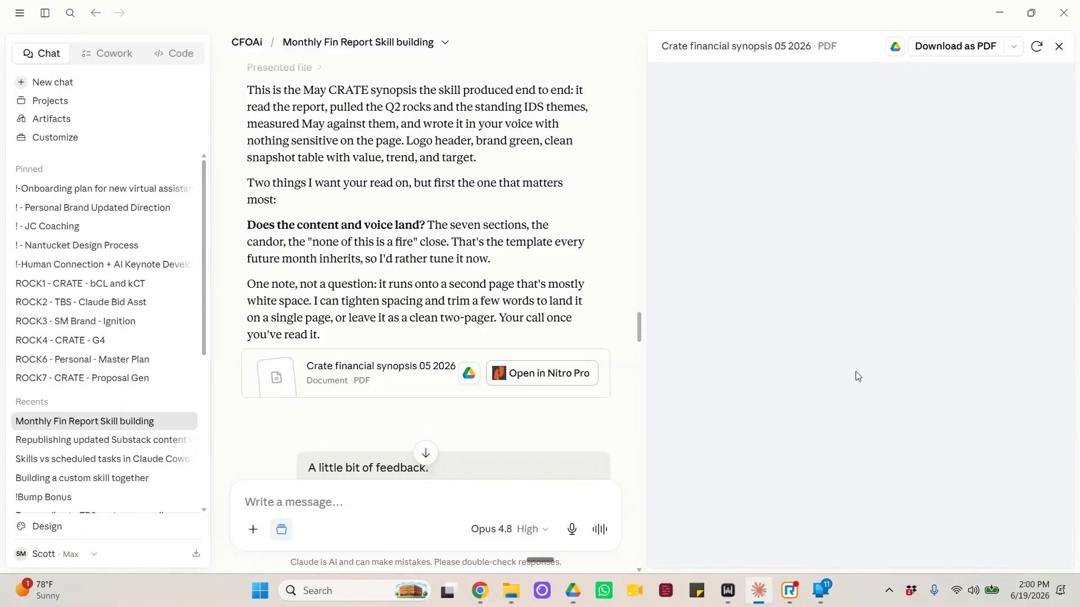
pyautogui.scroll(-5, 857, 376)
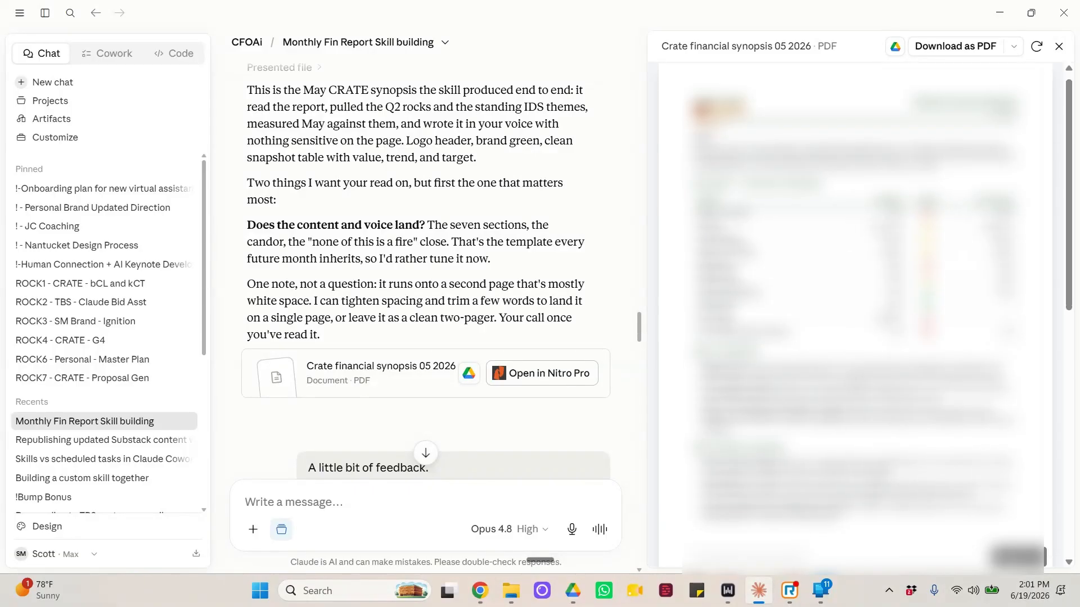
pyautogui.scroll(-6, 857, 381)
pyautogui.scroll(6, 856, 381)
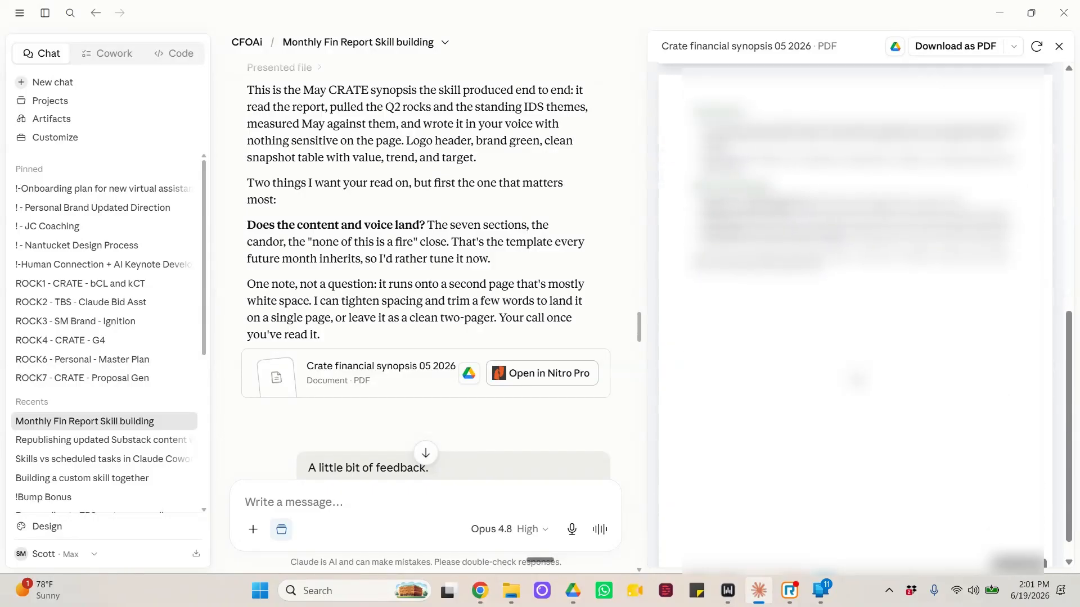
pyautogui.scroll(4, 856, 381)
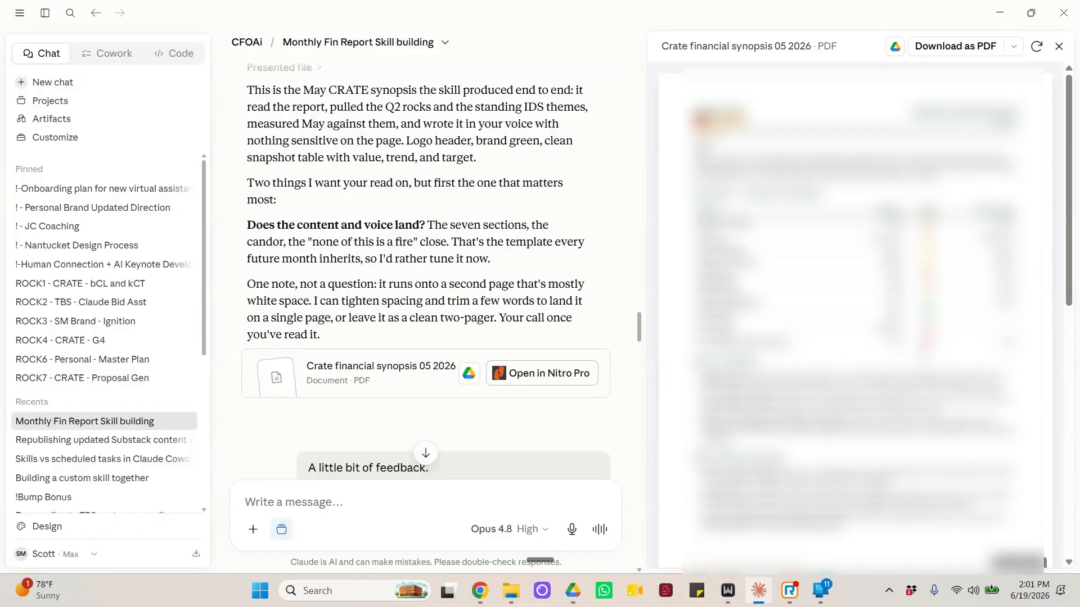
pyautogui.click(1058, 46)
# Review the feedback on the draft synopsis, Claude's revisions and the packaged financial-synopsis skill offered for saving
pyautogui.scroll(-4, 628, 355)
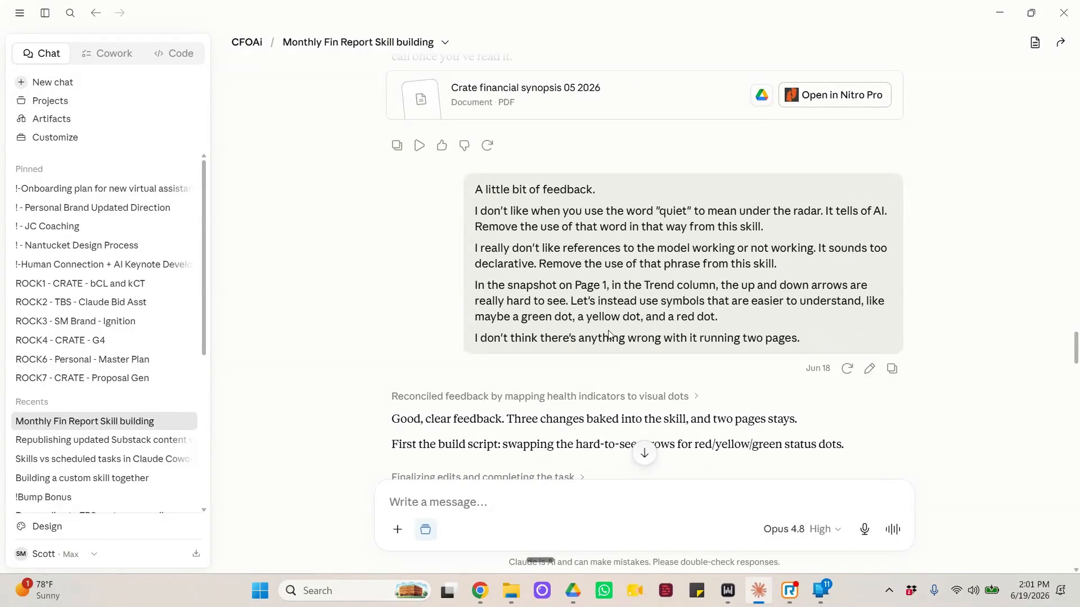
pyautogui.scroll(-3, 609, 335)
pyautogui.scroll(-1, 608, 334)
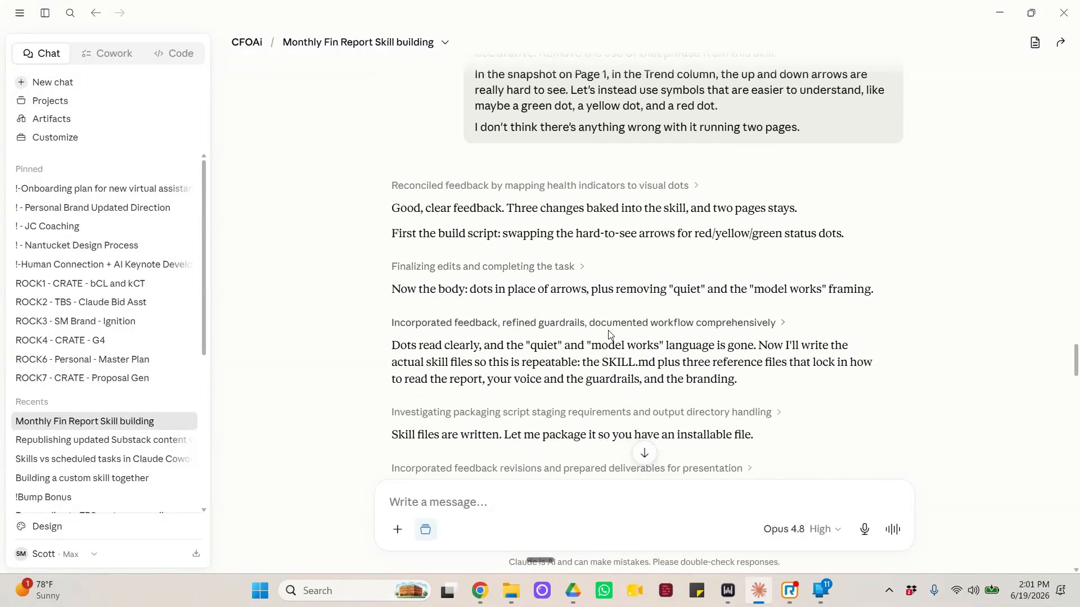
pyautogui.scroll(-8, 608, 335)
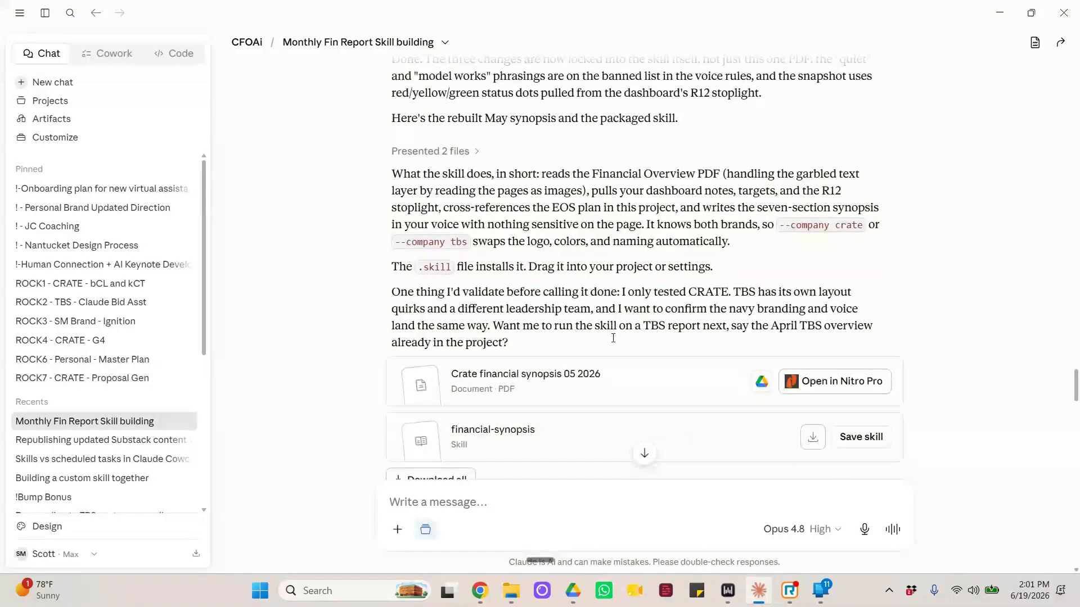
pyautogui.scroll(-3, 613, 338)
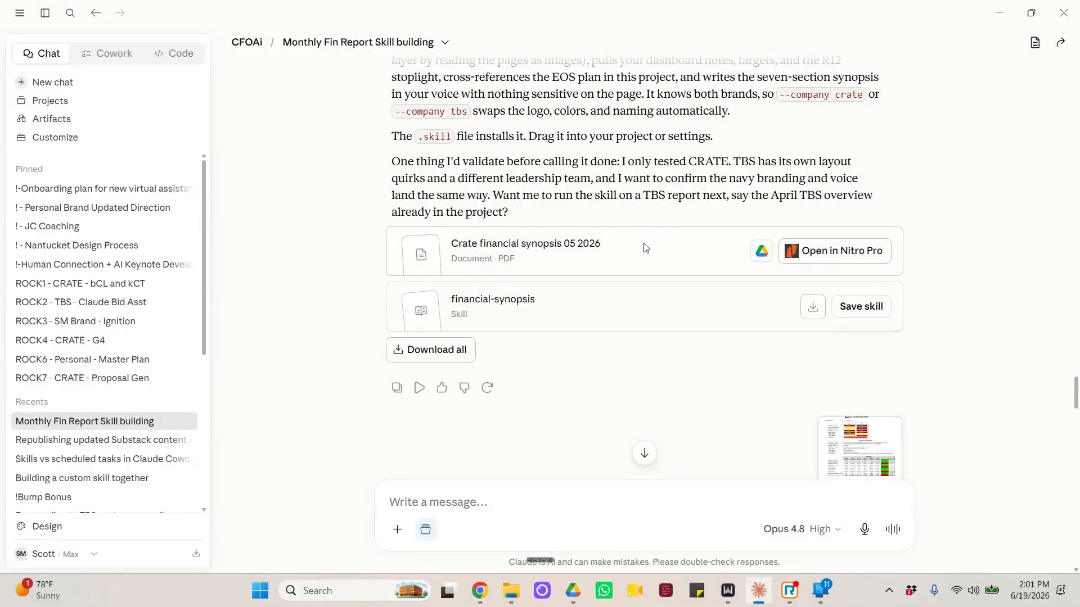
pyautogui.scroll(1, 634, 236)
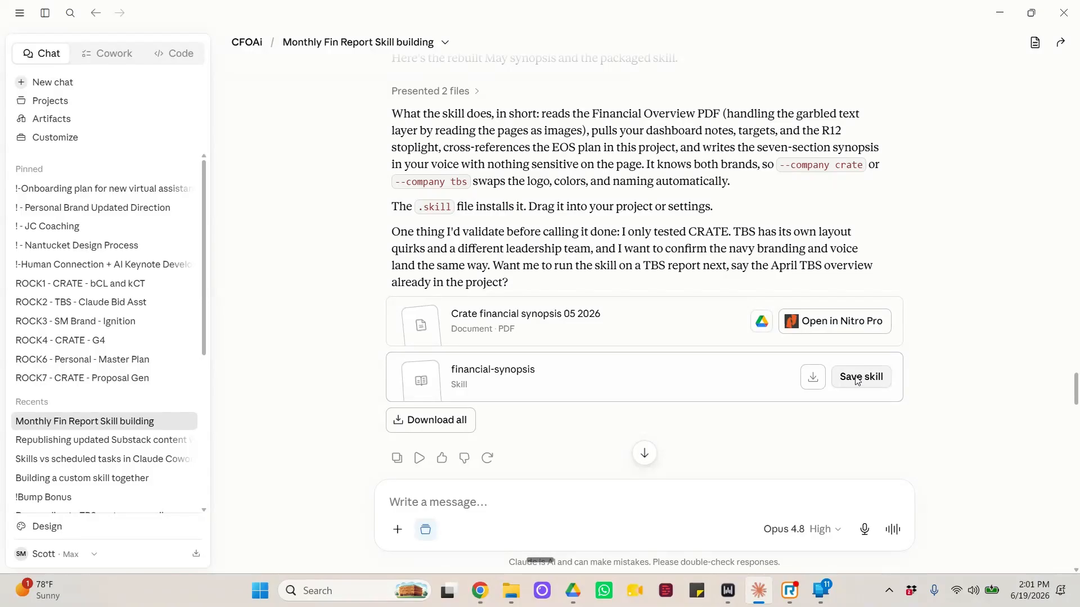
pyautogui.scroll(10, 820, 378)
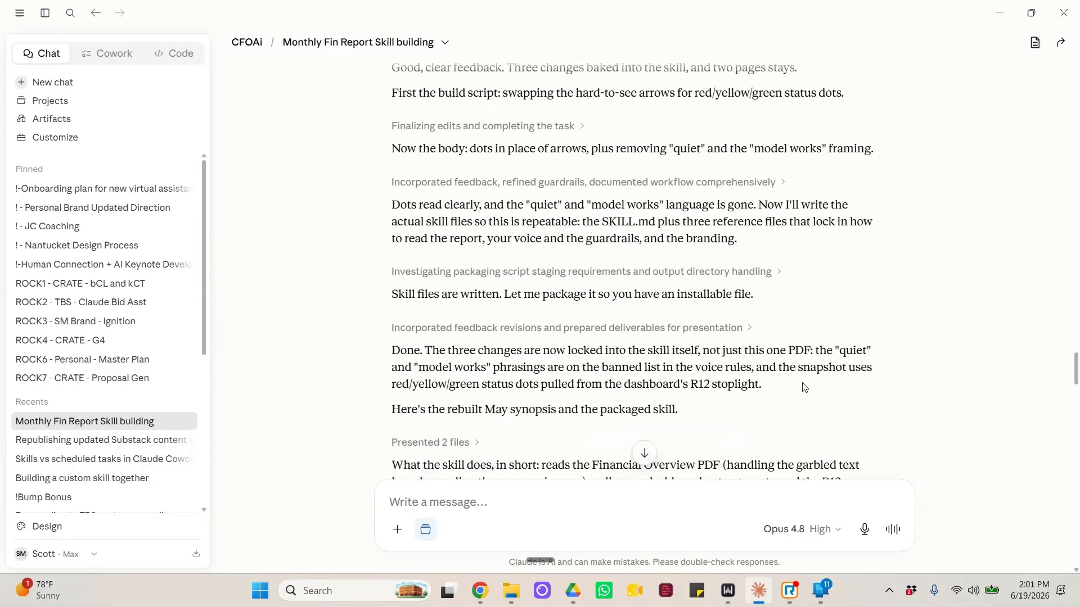
# Review the skill-building chat again from the initial skill-creator request through to the packaged financial-synopsis skill and the TBS test request
pyautogui.scroll(20, 762, 419)
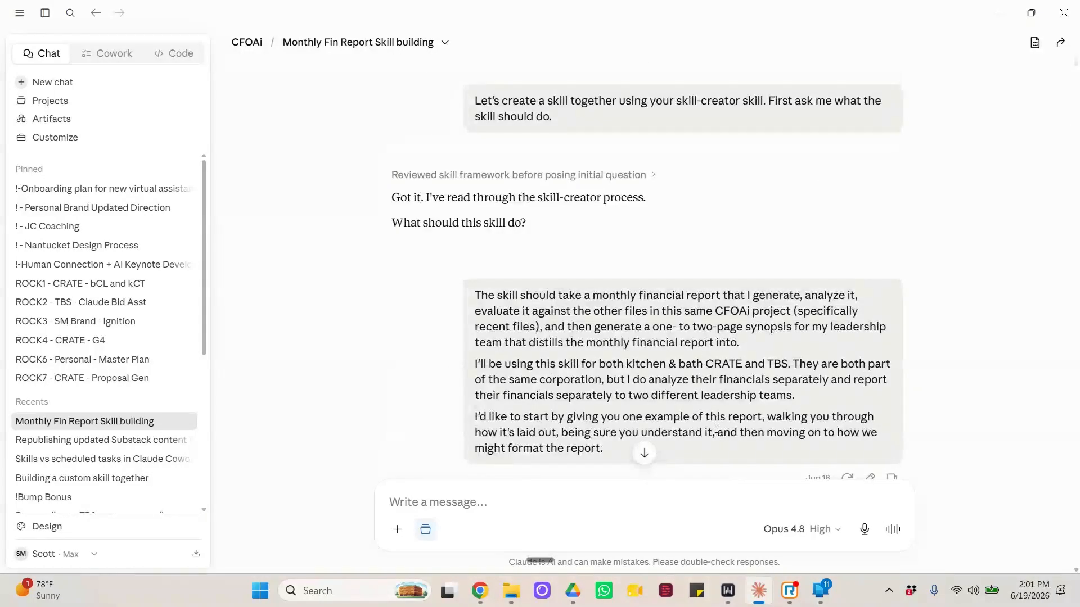
pyautogui.scroll(-5, 717, 433)
pyautogui.scroll(-3, 722, 431)
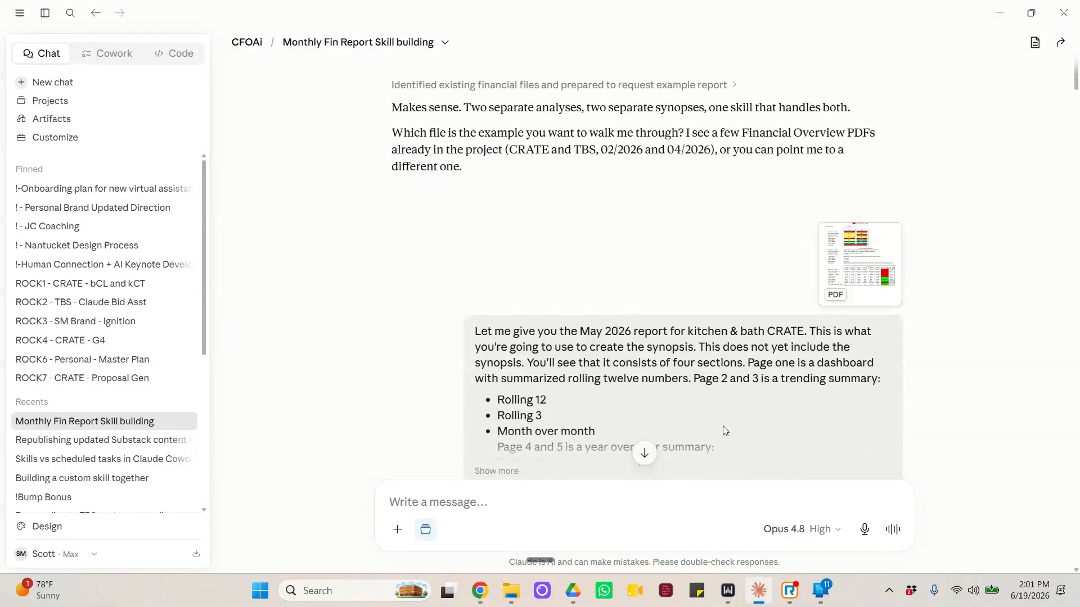
pyautogui.scroll(-15, 726, 416)
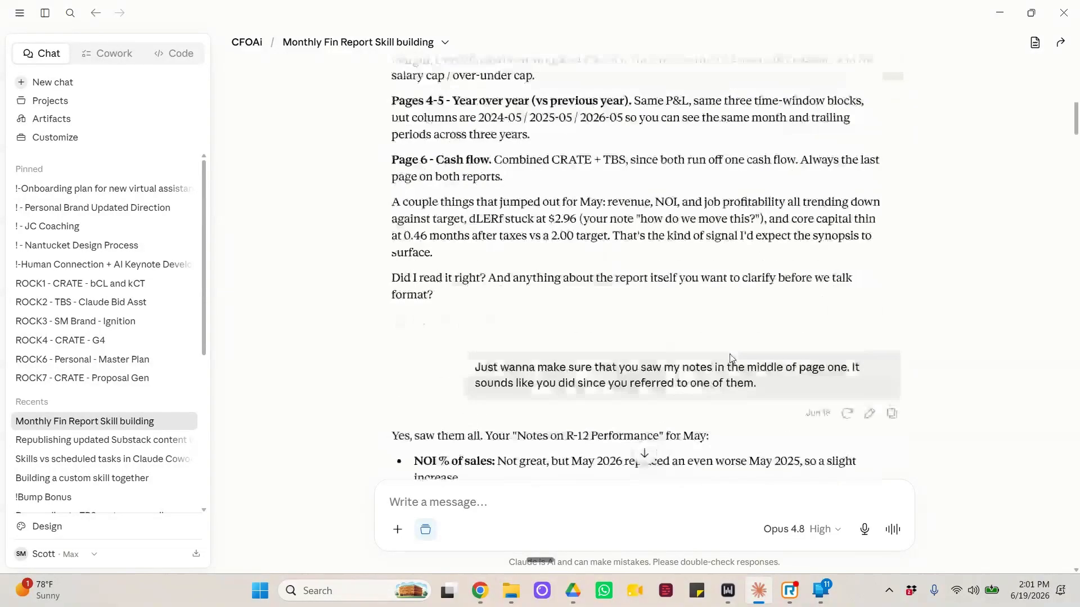
pyautogui.scroll(-15, 729, 358)
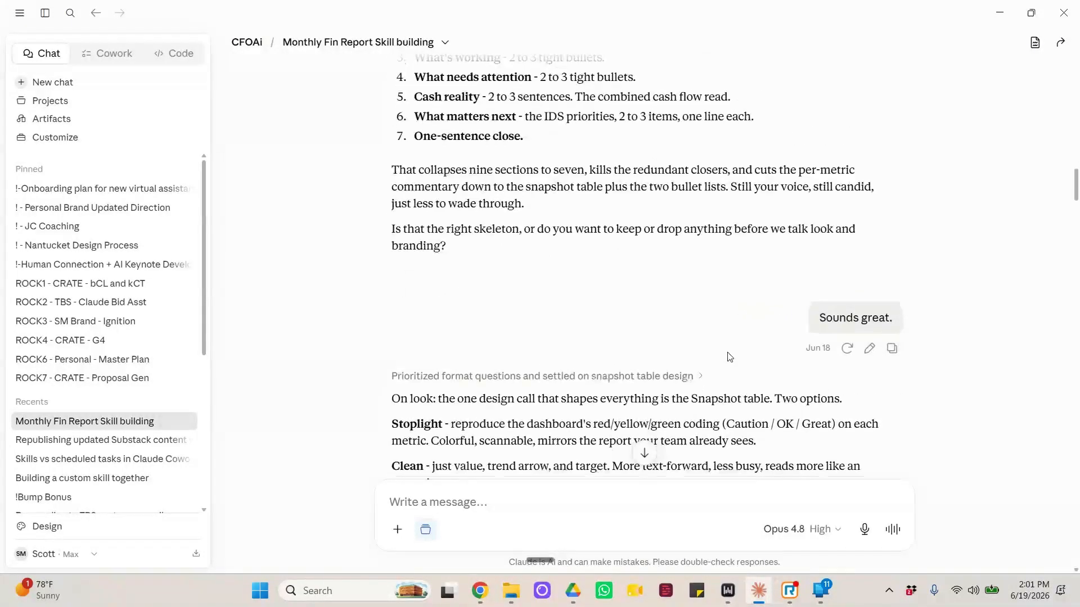
pyautogui.scroll(-15, 730, 357)
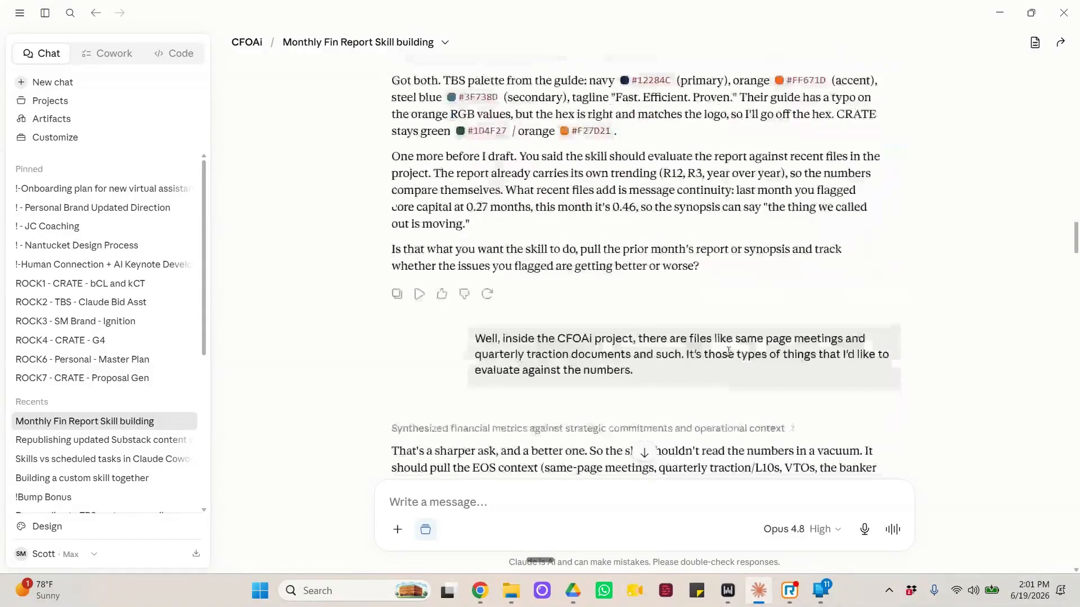
pyautogui.scroll(-15, 729, 349)
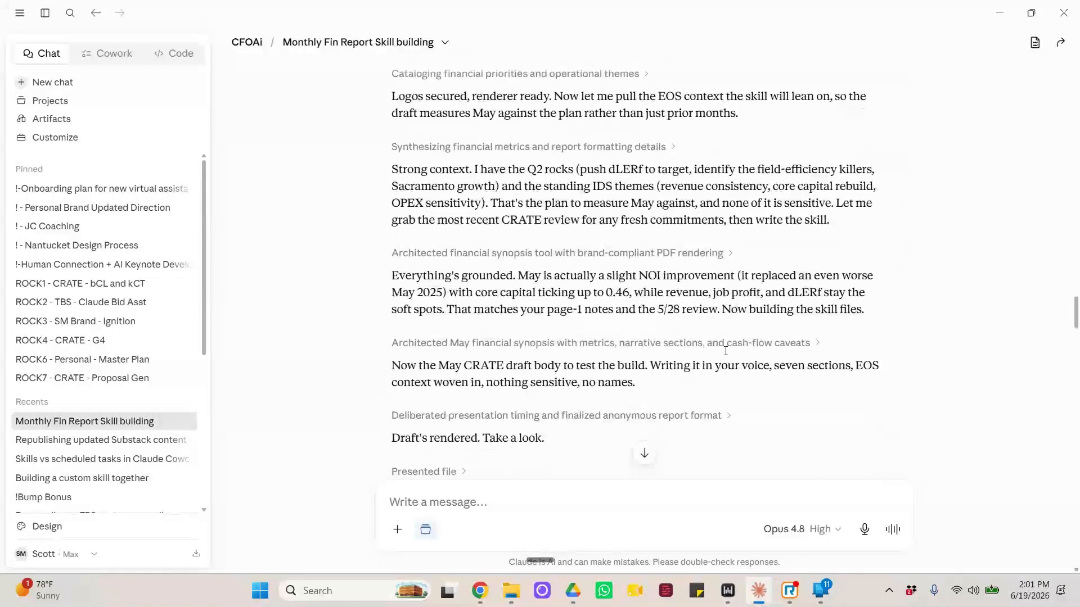
pyautogui.scroll(-4, 726, 357)
pyautogui.scroll(-15, 725, 351)
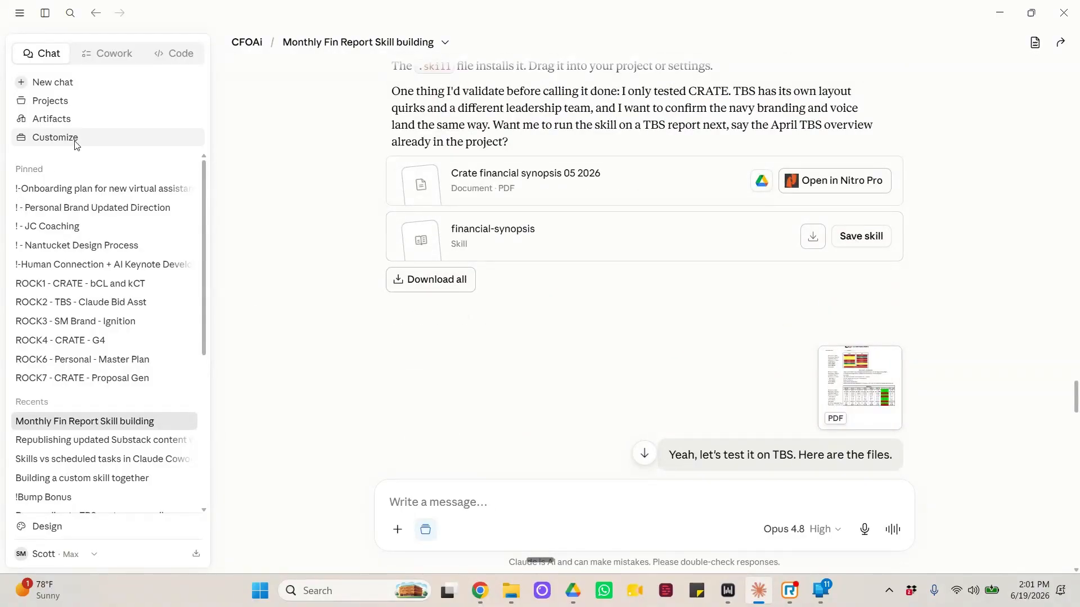
# Open the personal skills list in the customization settings and collapse the financial-synopsis skill's file tree
pyautogui.click(111, 130)
pyautogui.click(101, 78)
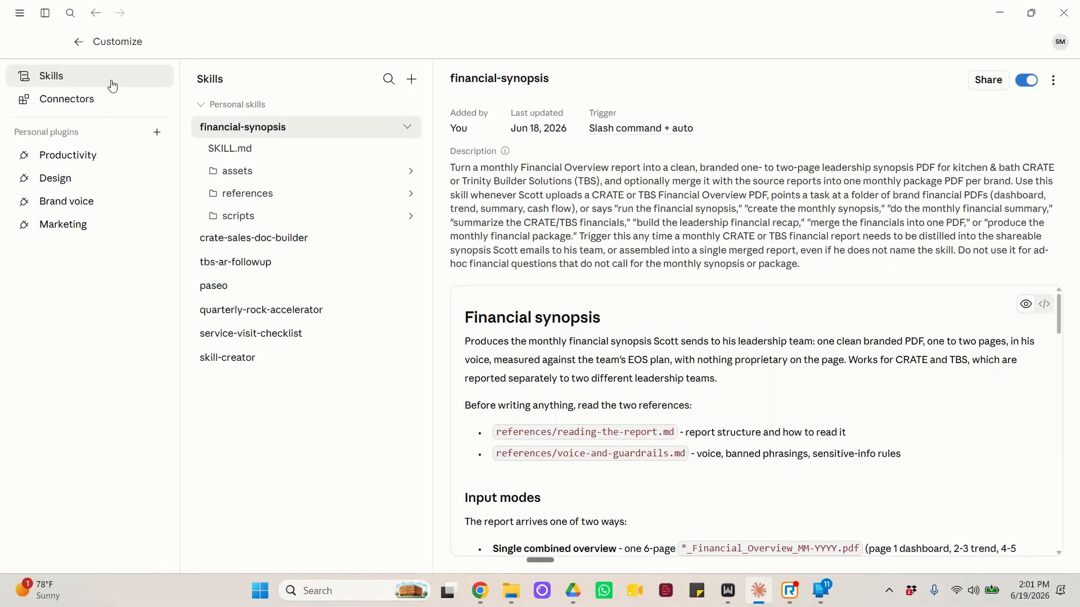
pyautogui.click(408, 128)
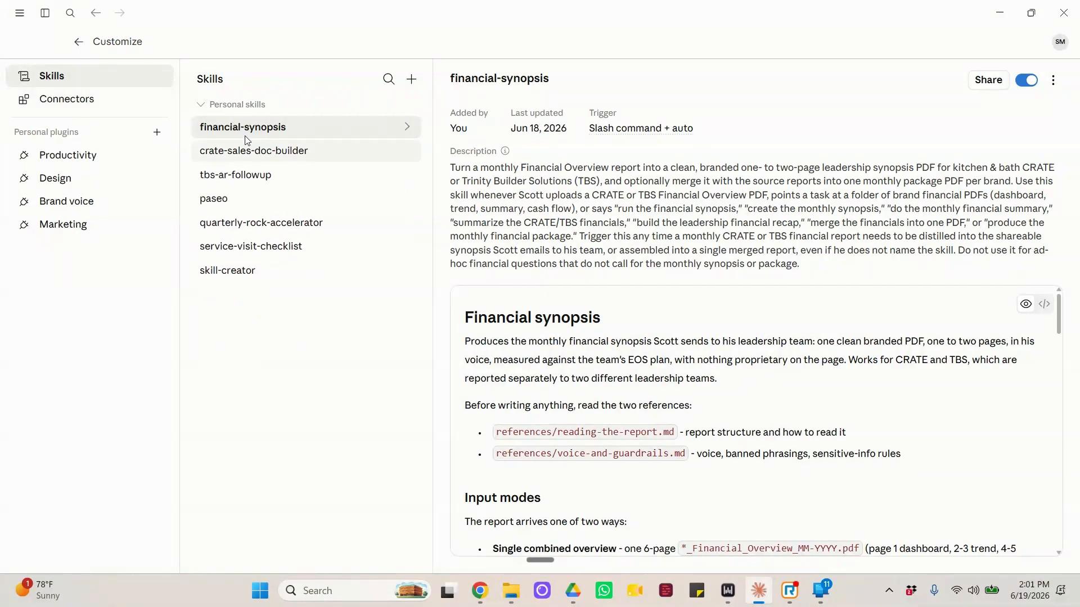